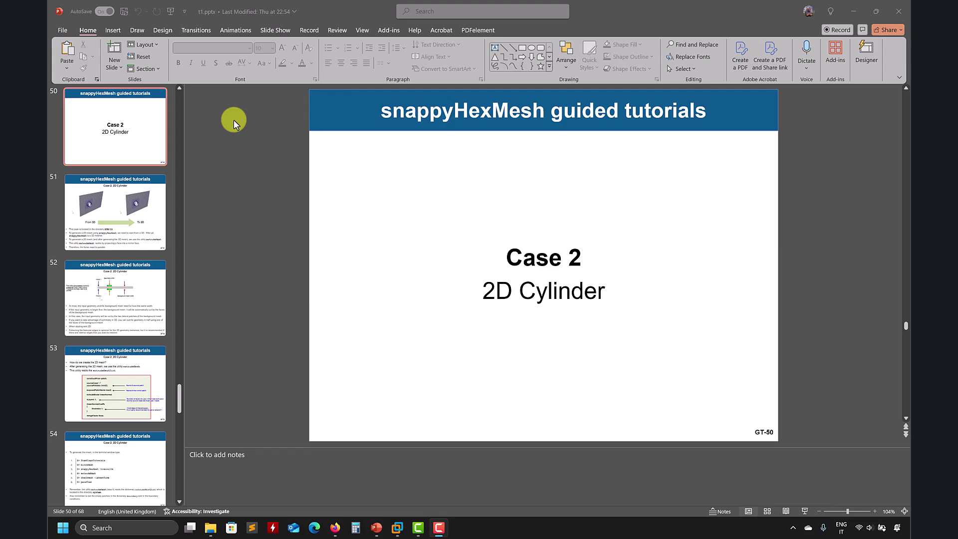
# - Scroll back to slide 46, showing castellatedMesh false, snap false and addLayers true
pyautogui.scroll(1, 233, 164)
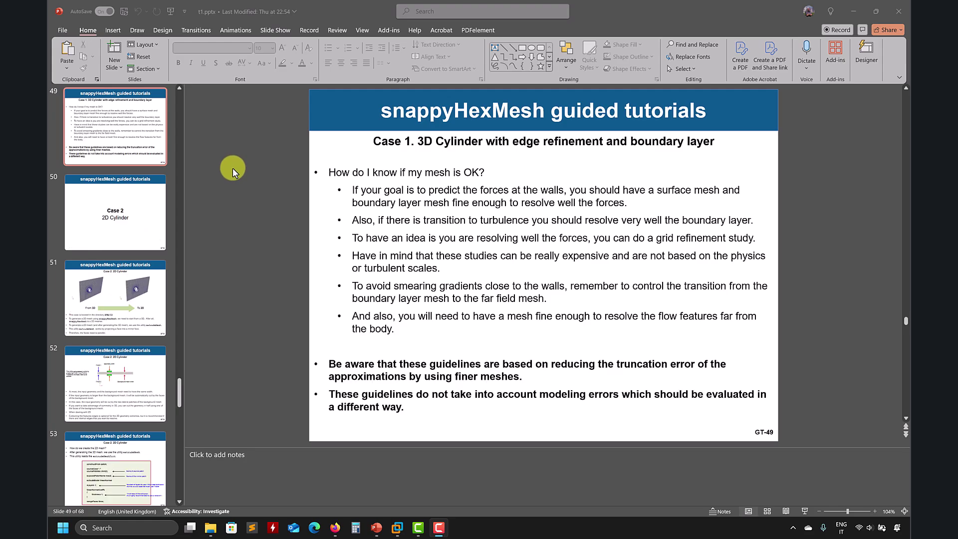
pyautogui.scroll(3, 233, 169)
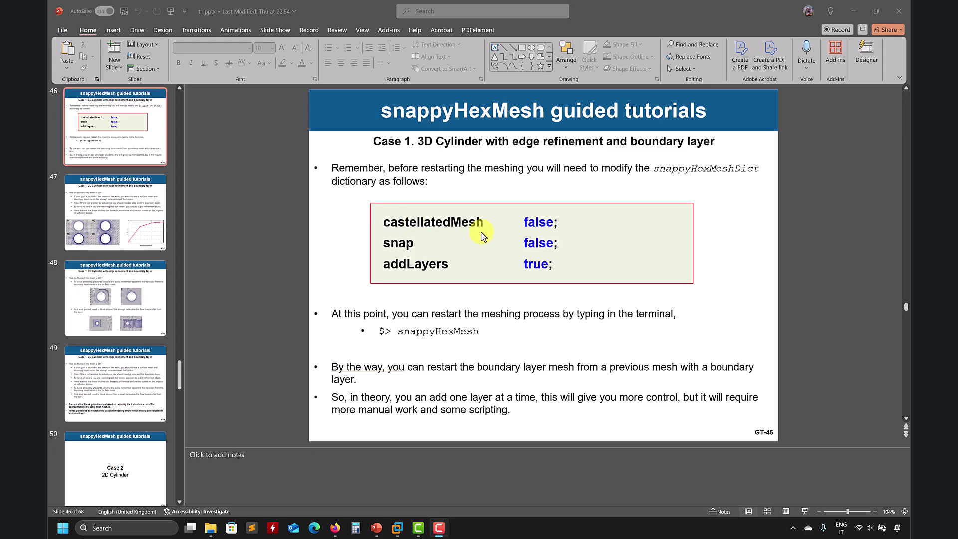
# - Scroll back through the earlier Case 1 slides to review them
pyautogui.scroll(1, 466, 235)
pyautogui.scroll(3, 466, 236)
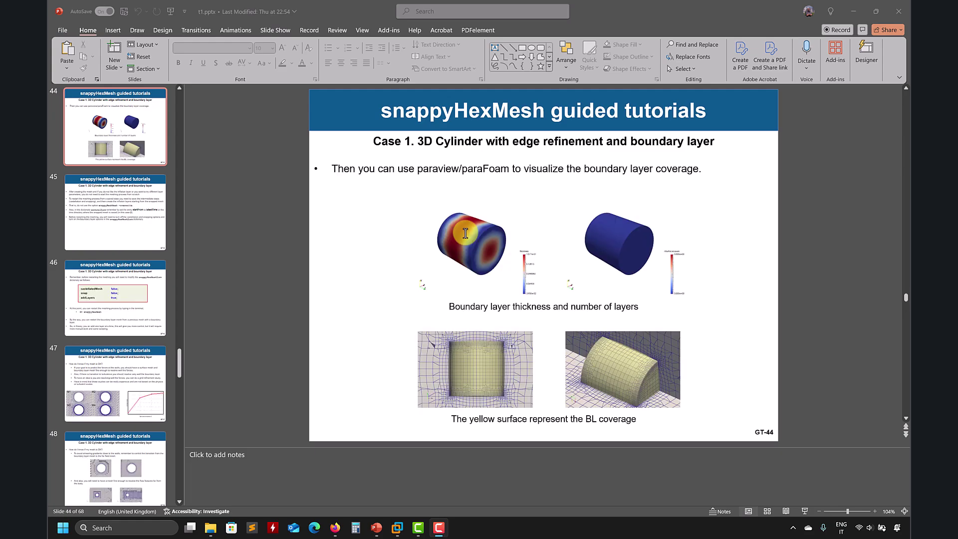
pyautogui.scroll(4, 466, 233)
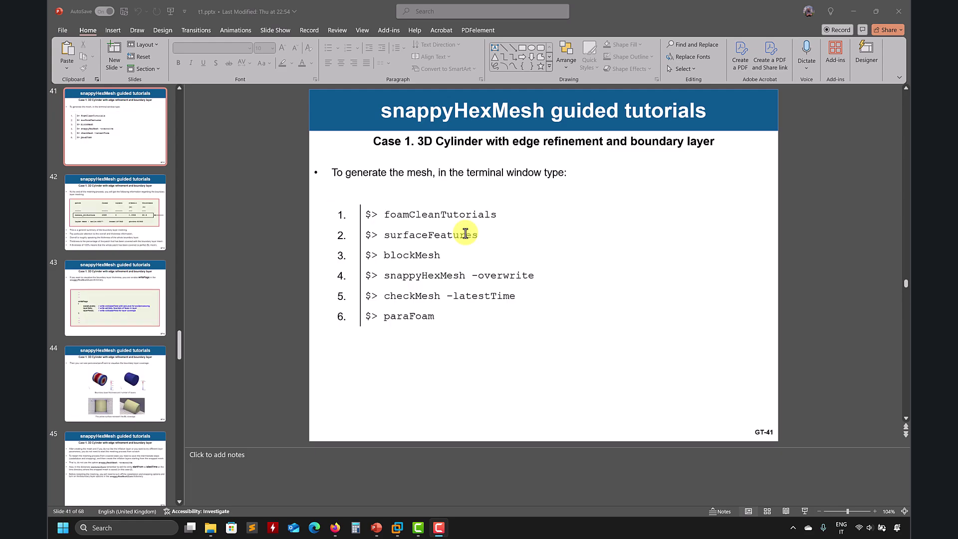
pyautogui.scroll(-1, 466, 233)
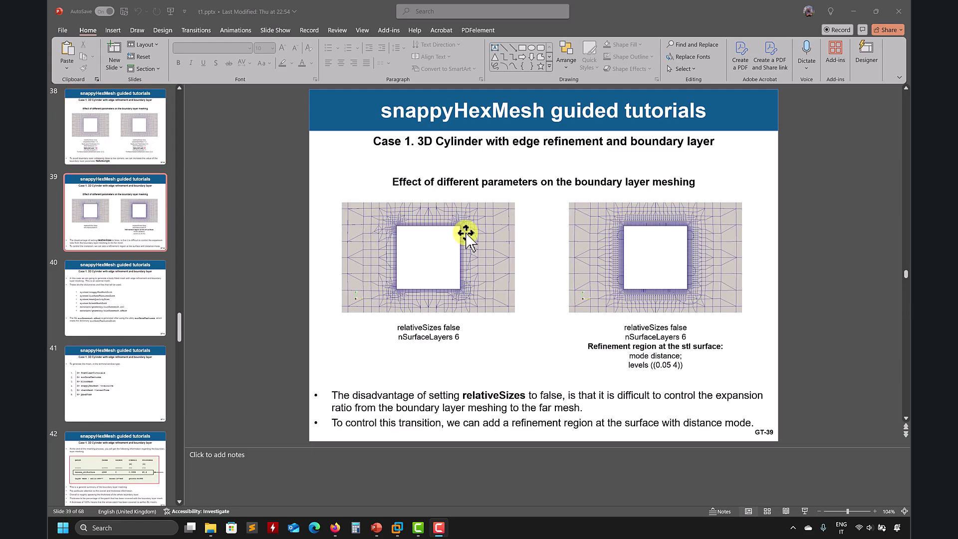
pyautogui.scroll(1, 494, 250)
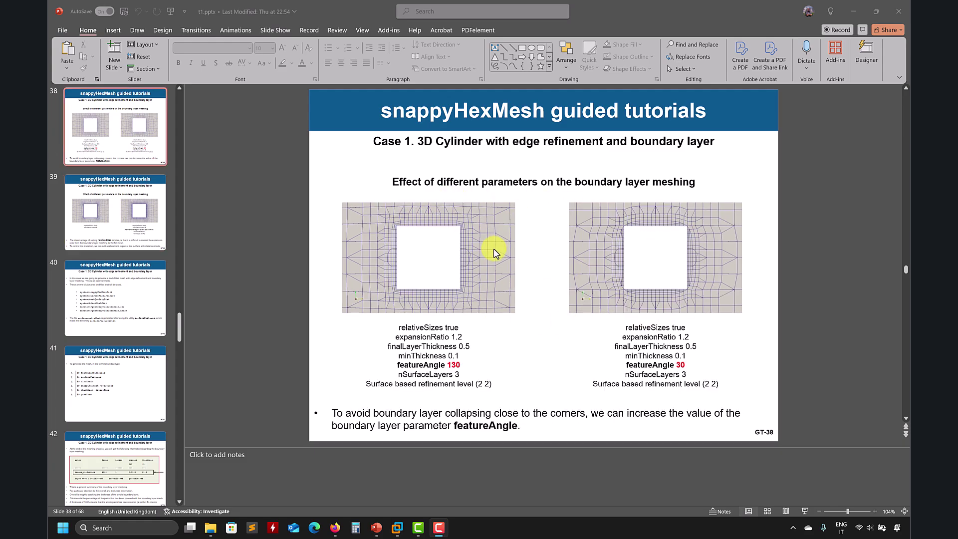
pyautogui.scroll(2, 494, 252)
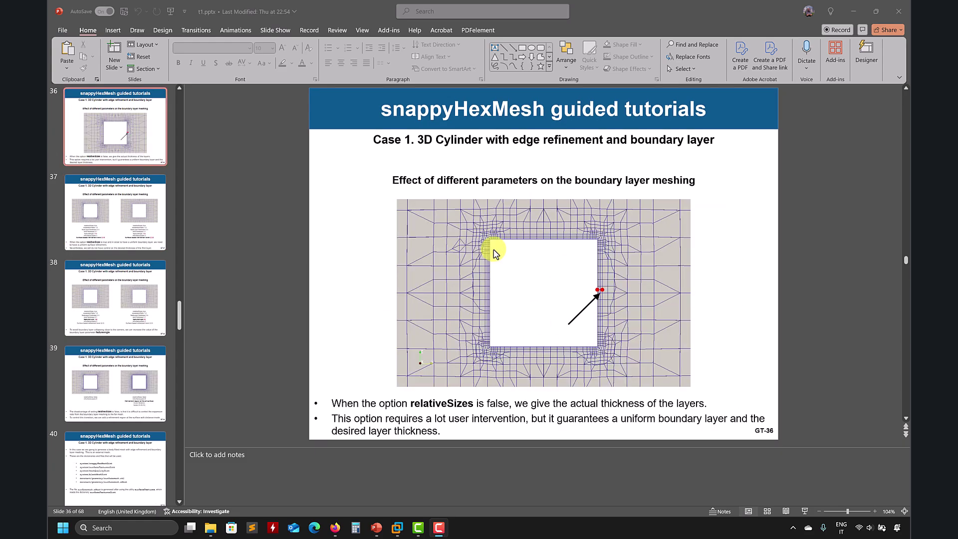
pyautogui.scroll(2, 494, 252)
pyautogui.scroll(1, 494, 252)
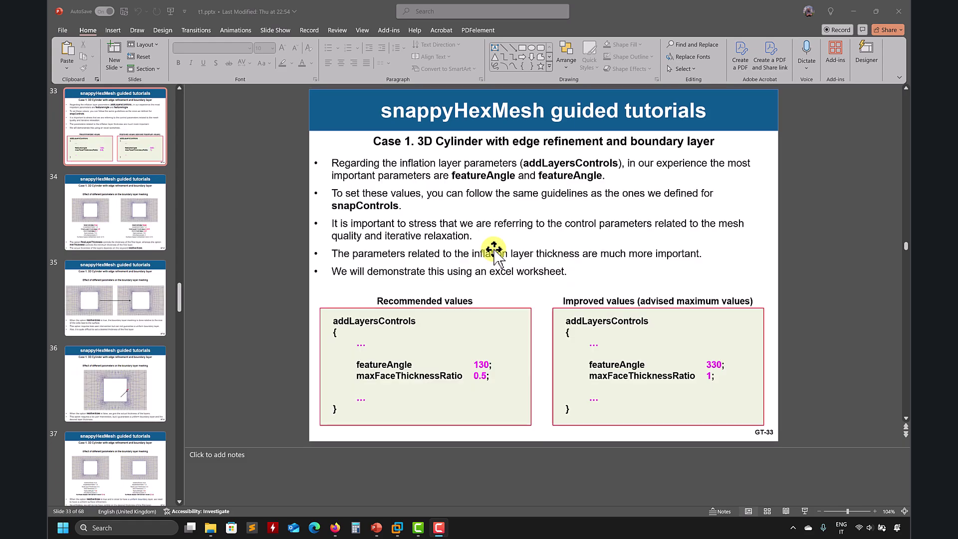
pyautogui.scroll(-1, 494, 252)
pyautogui.scroll(2, 494, 252)
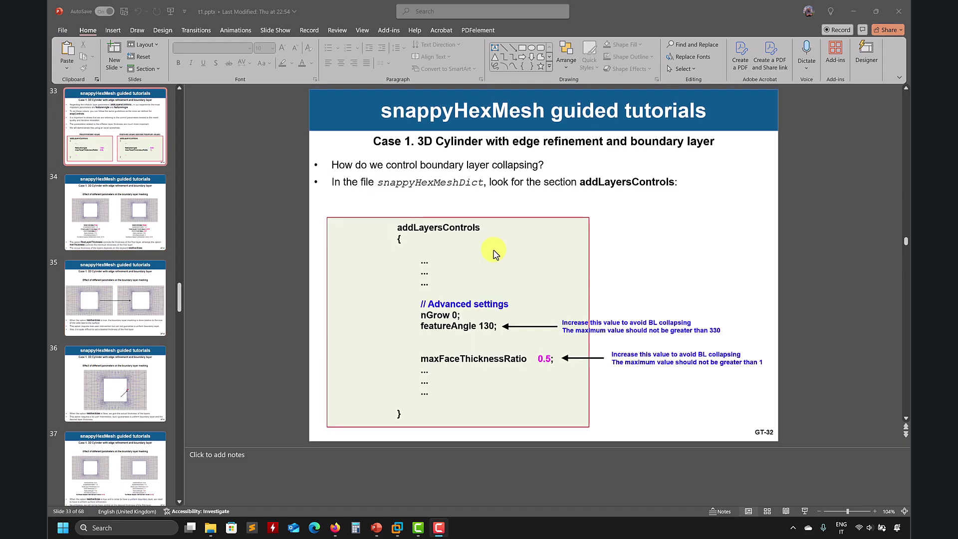
pyautogui.scroll(-1, 454, 268)
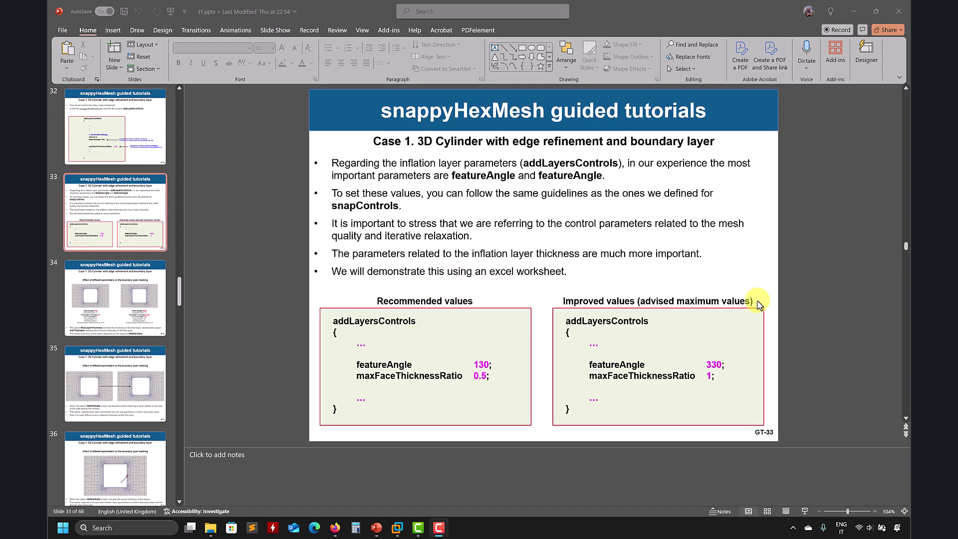
pyautogui.scroll(-1, 708, 310)
pyautogui.scroll(4, 705, 310)
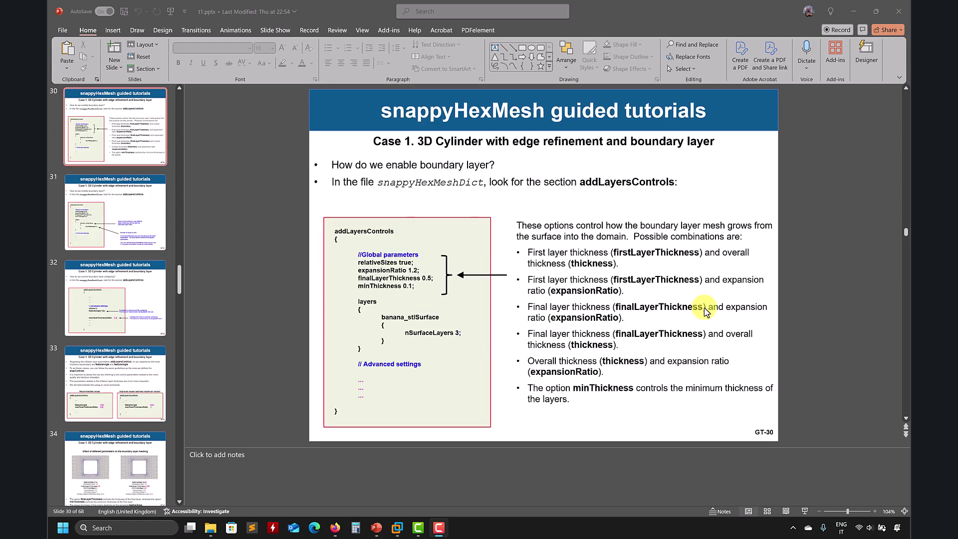
pyautogui.scroll(2, 516, 303)
pyautogui.scroll(4, 515, 304)
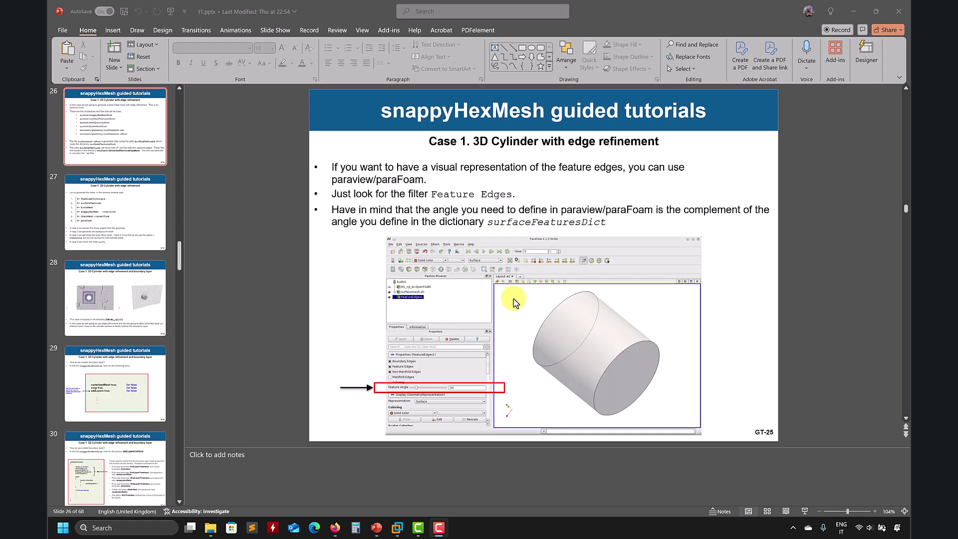
pyautogui.scroll(2, 515, 303)
pyautogui.scroll(-2, 515, 302)
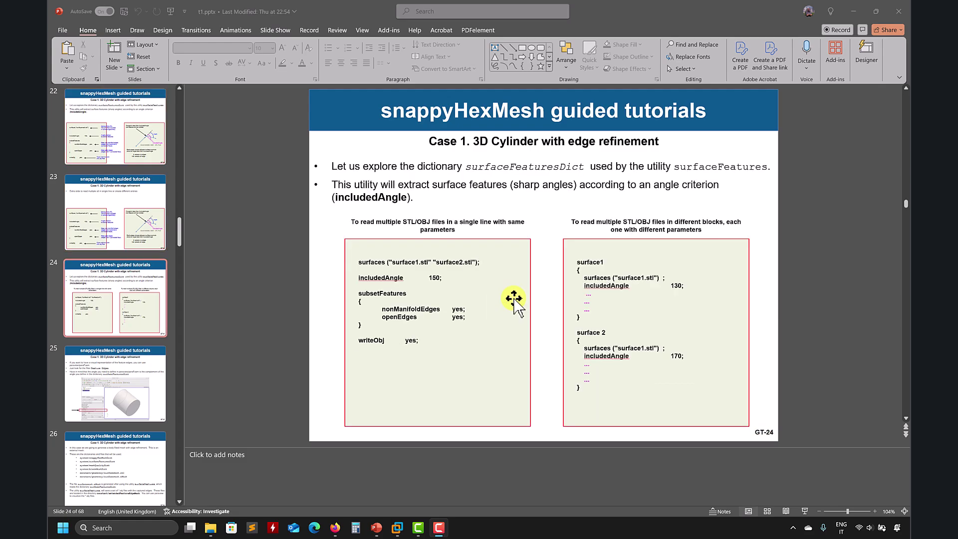
pyautogui.scroll(5, 465, 295)
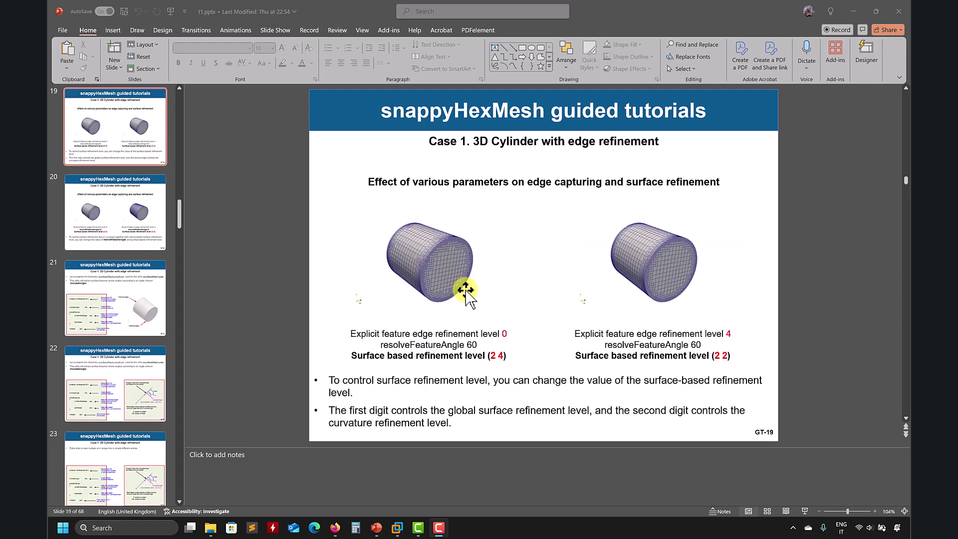
pyautogui.scroll(1, 449, 237)
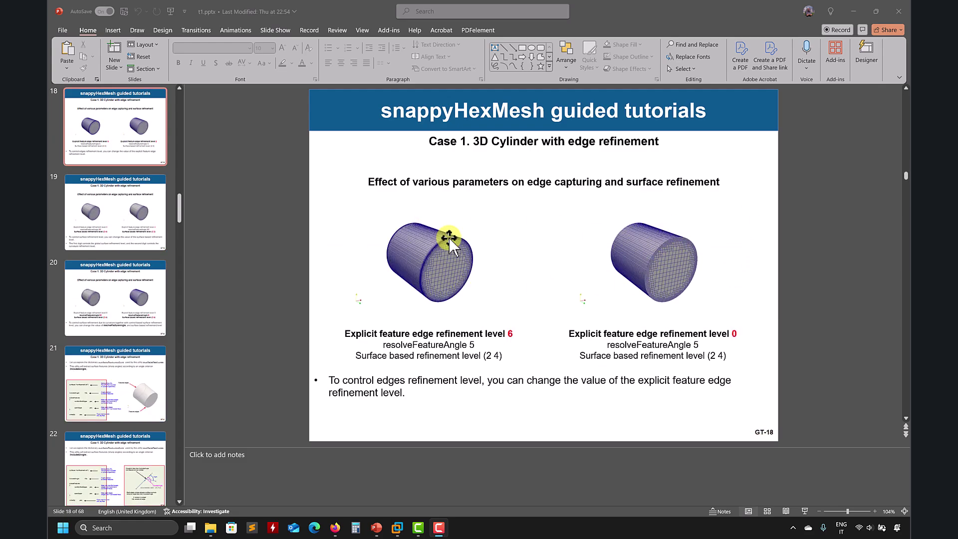
pyautogui.scroll(4, 449, 238)
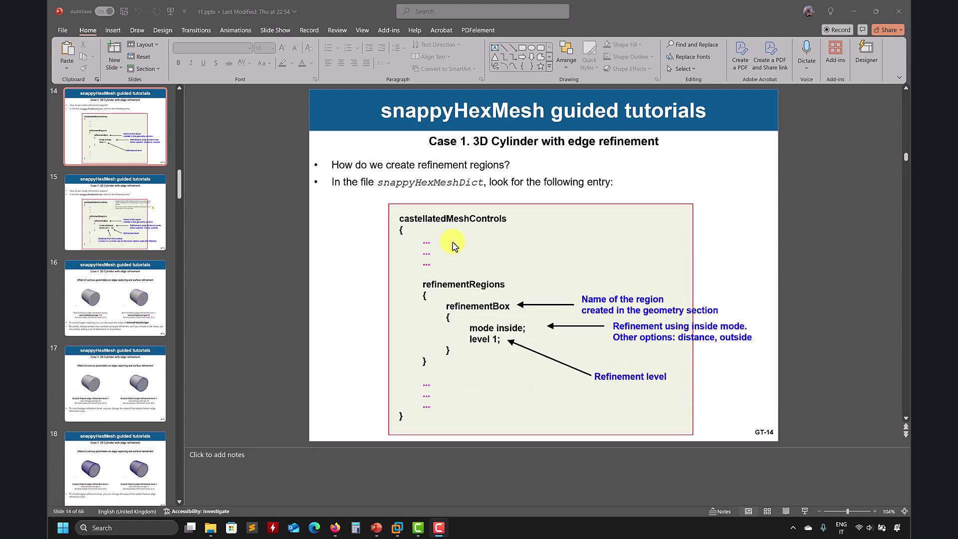
pyautogui.scroll(4, 453, 245)
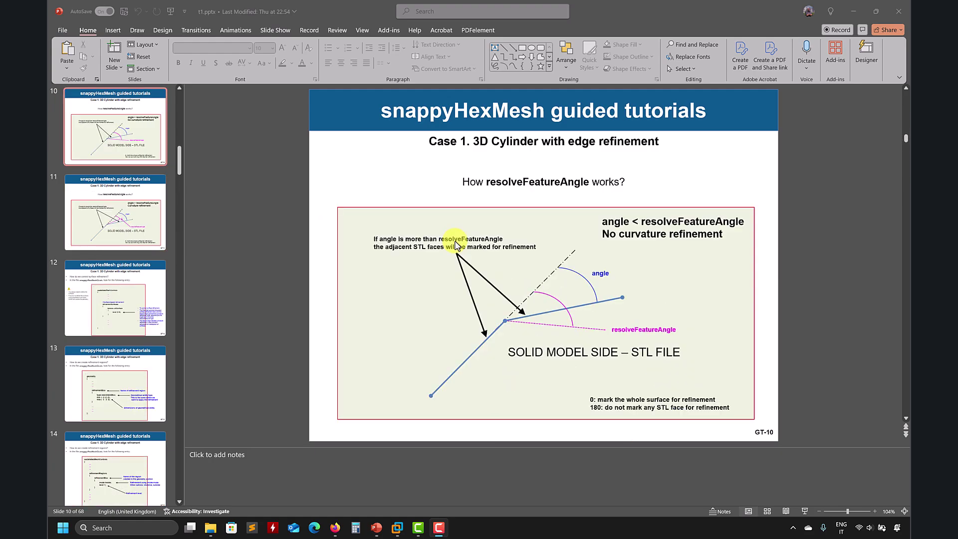
# - Scroll forward to slide 50, the 'Case 2 – 2D Cylinder' title slide
pyautogui.scroll(-11, 455, 242)
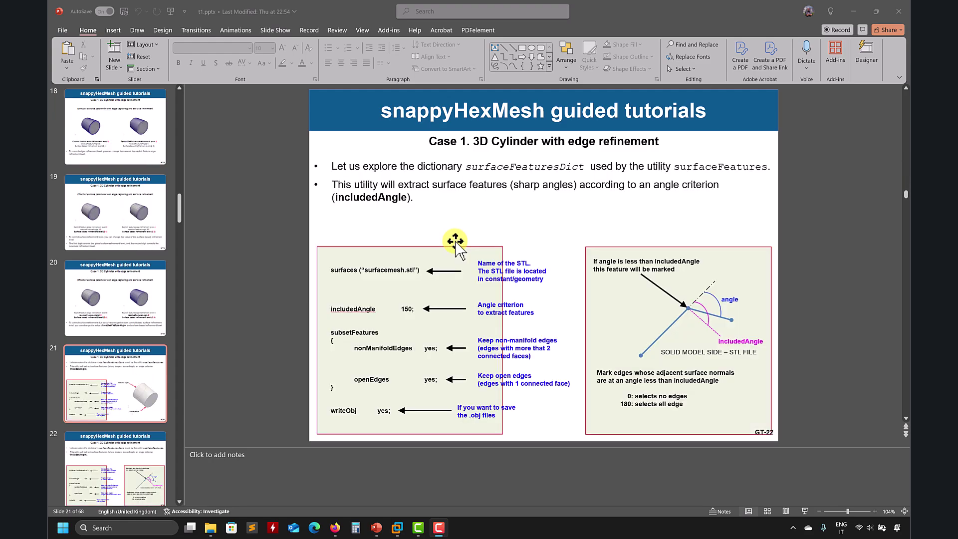
pyautogui.scroll(-13, 455, 242)
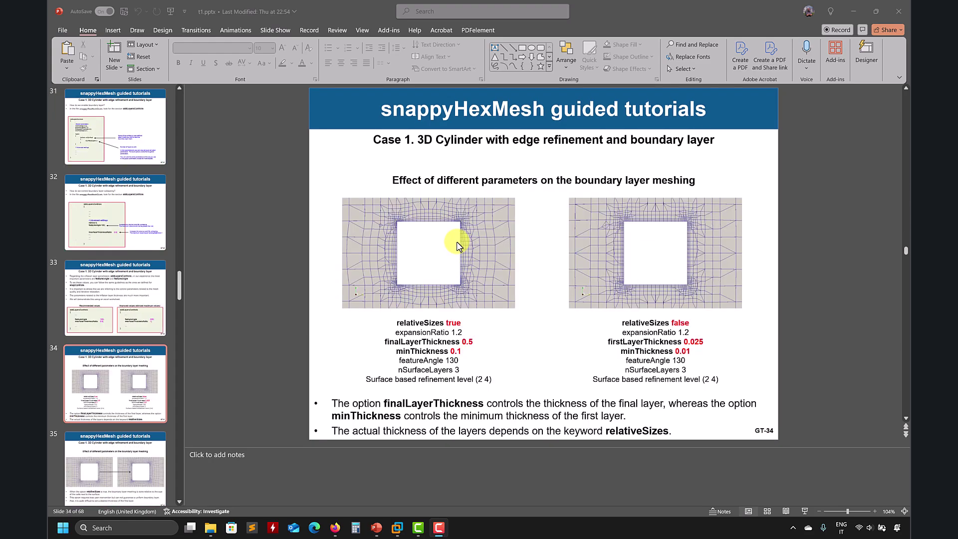
pyautogui.scroll(-4, 459, 244)
pyautogui.scroll(-5, 459, 244)
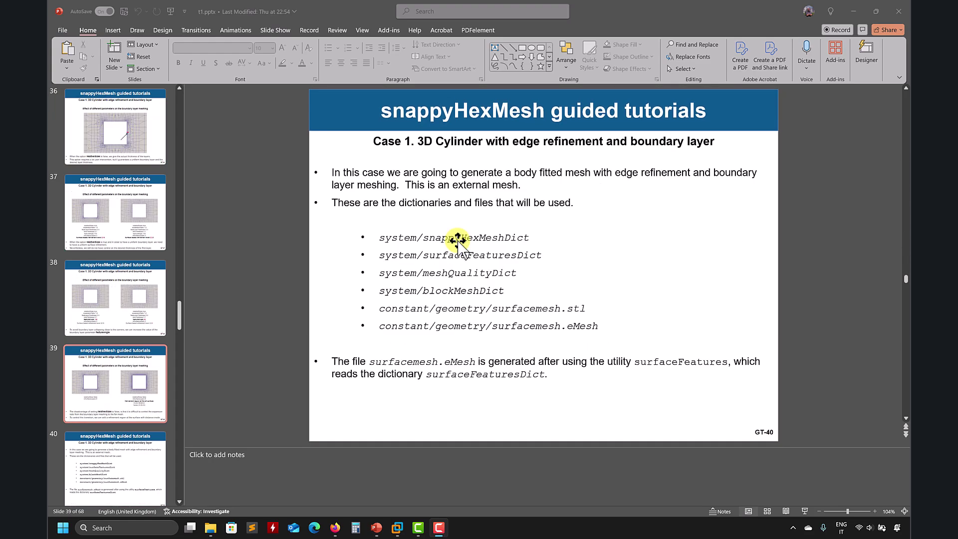
pyautogui.scroll(-2, 457, 244)
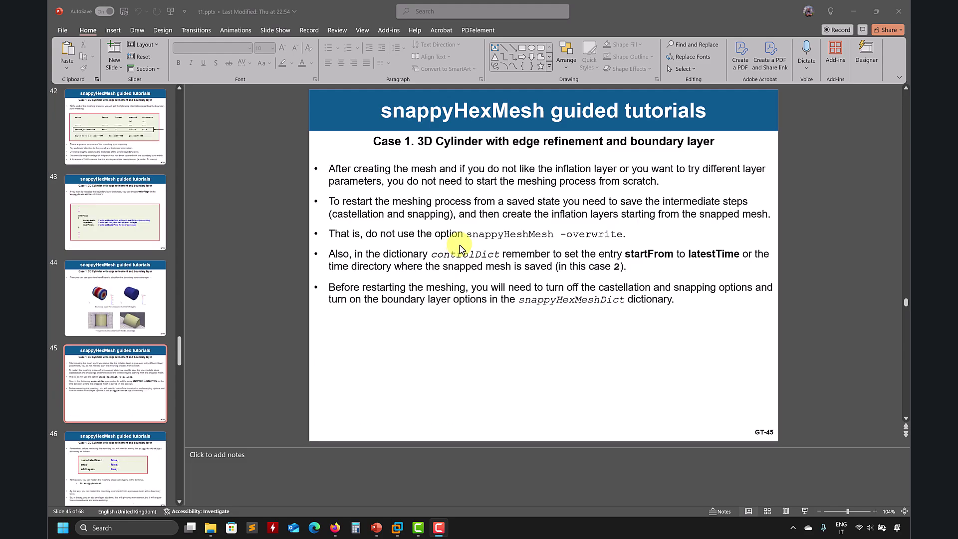
pyautogui.scroll(-2, 460, 245)
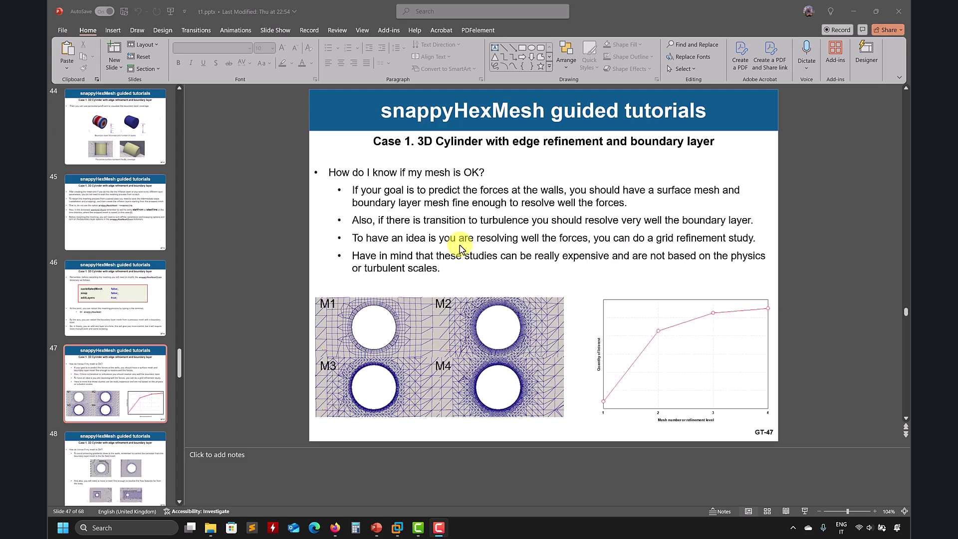
pyautogui.scroll(-3, 460, 246)
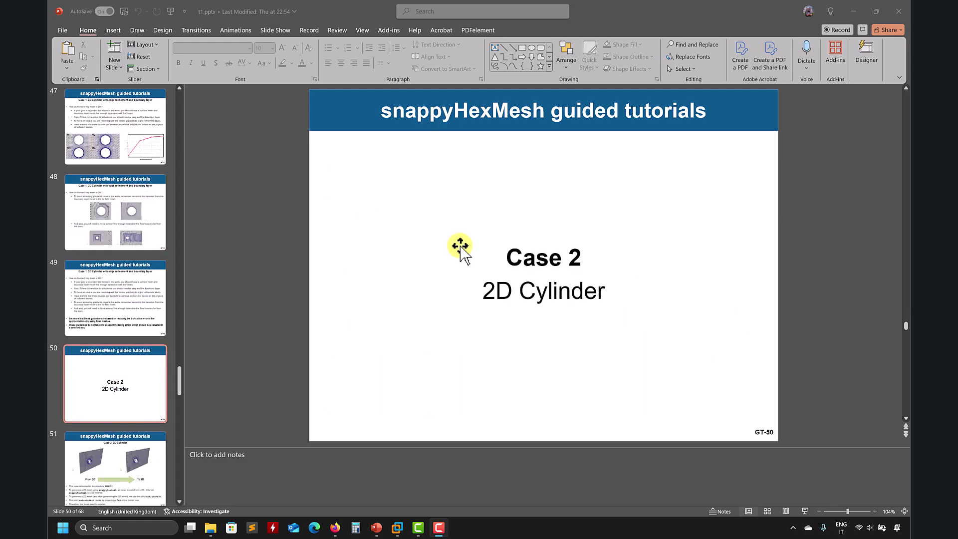
# - Advance to slide 52, where extrudeMesh projects FACE 1 onto a parallel FACE 2
pyautogui.scroll(-1, 460, 247)
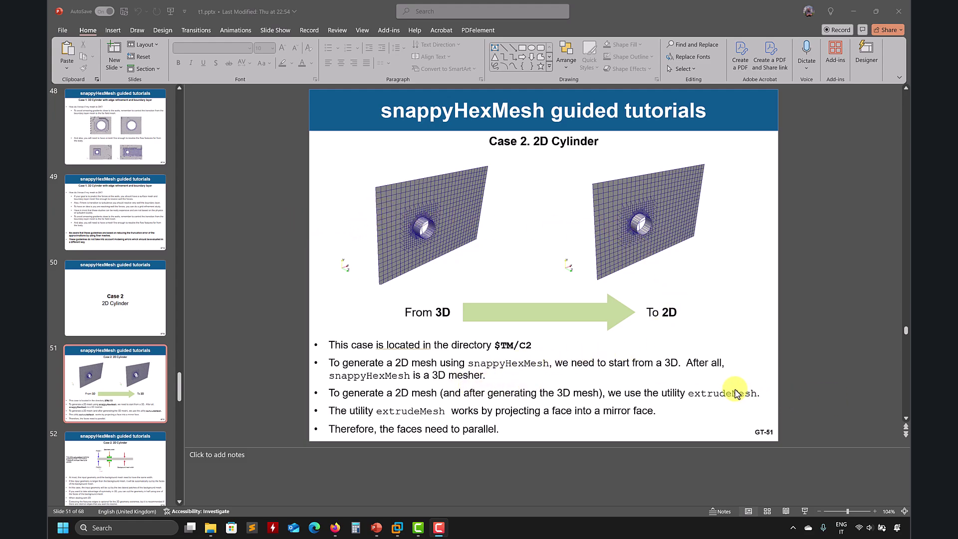
pyautogui.press('pagedown')
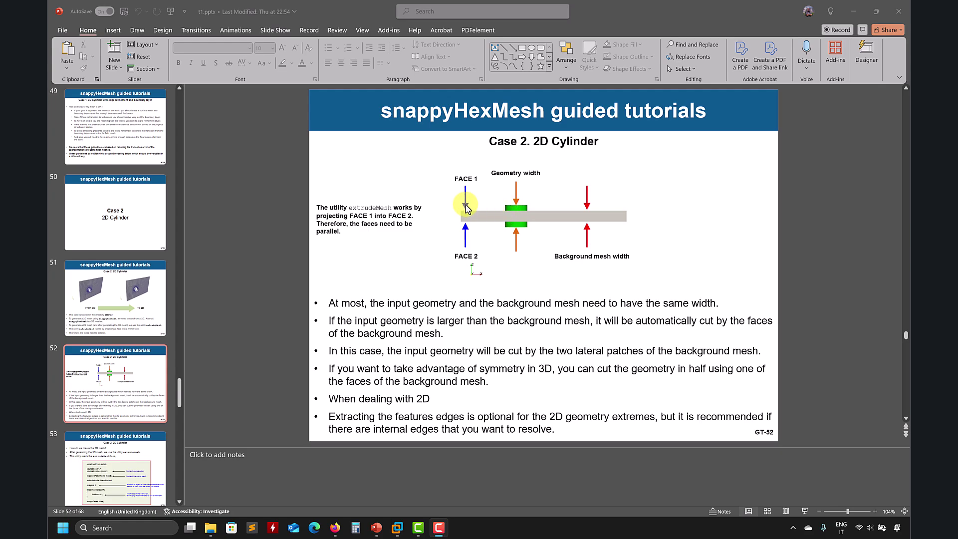
# - View the extrudeMesh dictionary slide, return to From 3D To 2D, and minimize PowerPoint
pyautogui.press('pagedown')
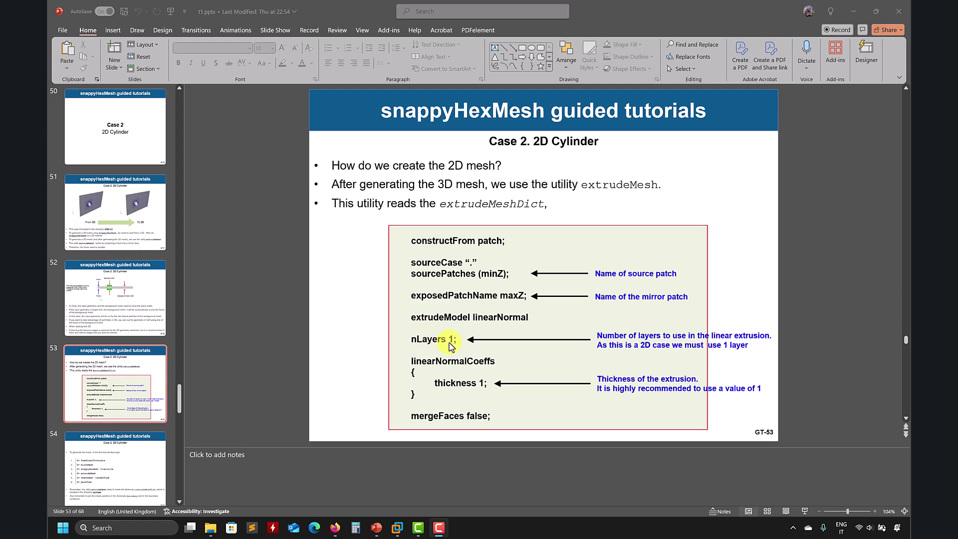
pyautogui.scroll(-1, 451, 346)
pyautogui.scroll(-1, 451, 346)
pyautogui.scroll(3, 450, 344)
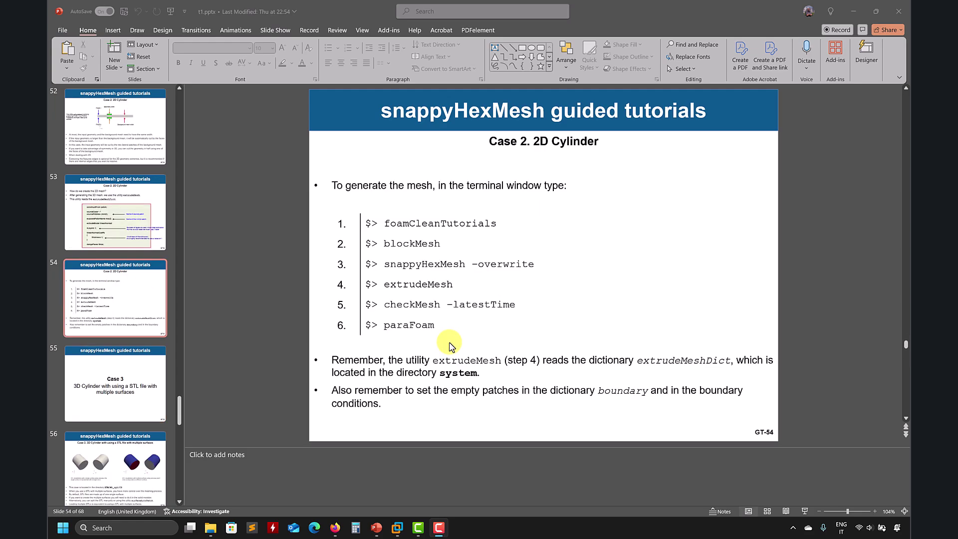
pyautogui.scroll(1, 448, 343)
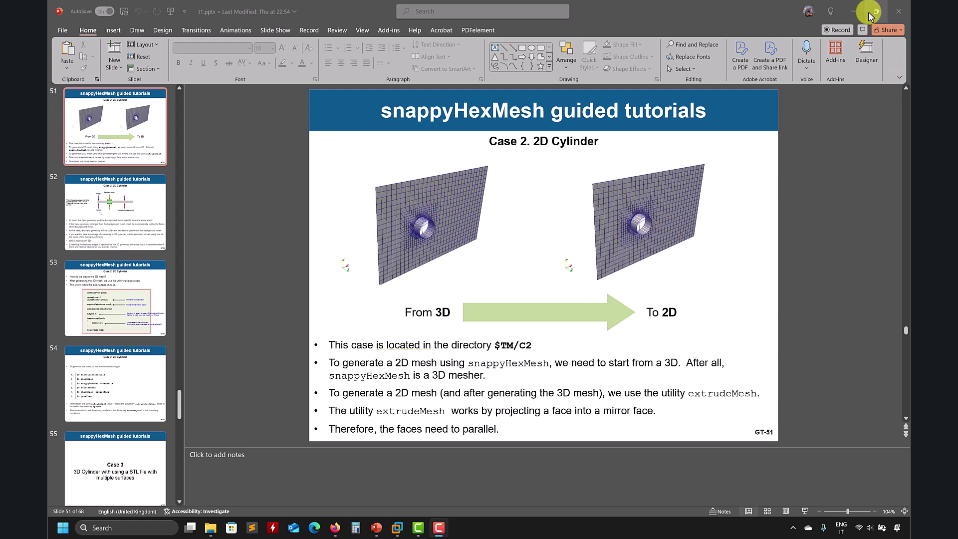
pyautogui.click(852, 12)
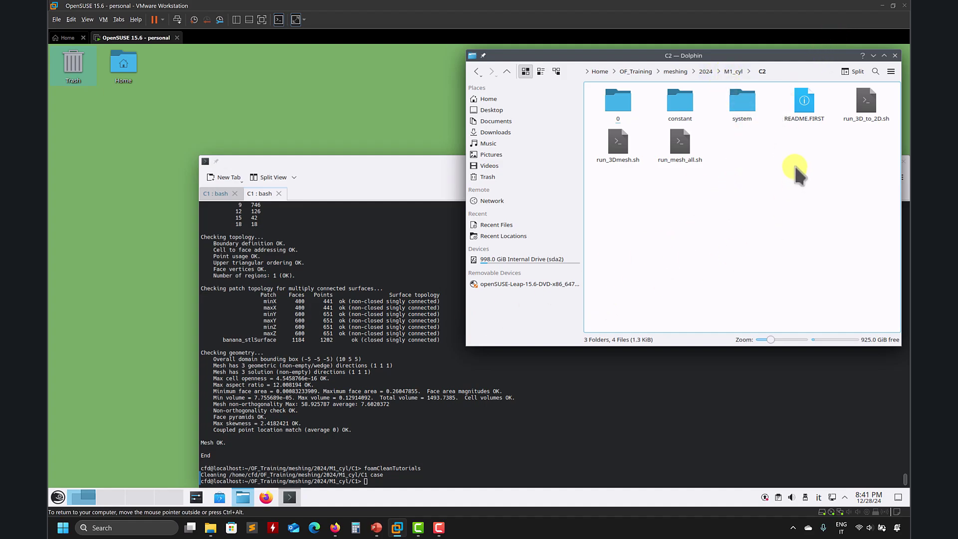
# - Open run_mesh_all.sh from the C2 folder in gedit
pyautogui.rightClick(683, 146)
pyautogui.click(651, 196)
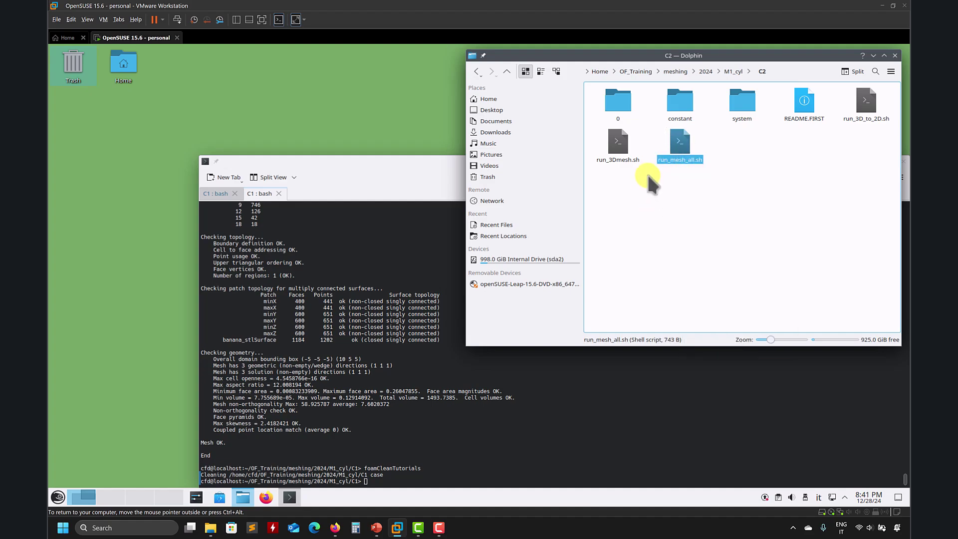
pyautogui.rightClick(680, 150)
pyautogui.moveTo(730, 172)
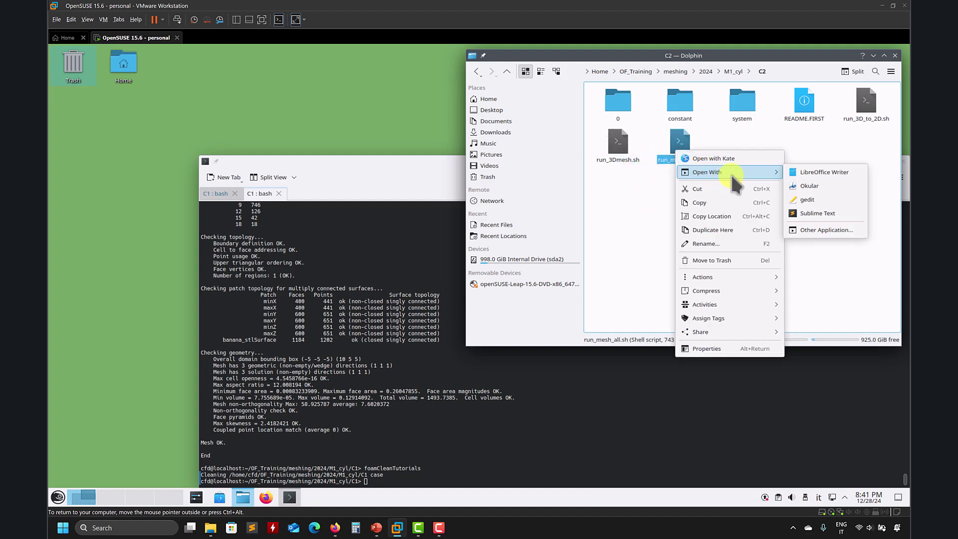
pyautogui.click(810, 199)
# - Select the blockMesh, surfaceFeatures and snappyHexMesh lines 9–11 of the script
pyautogui.moveTo(416, 96); pyautogui.dragTo(334, 90)
pyautogui.click(787, 223)
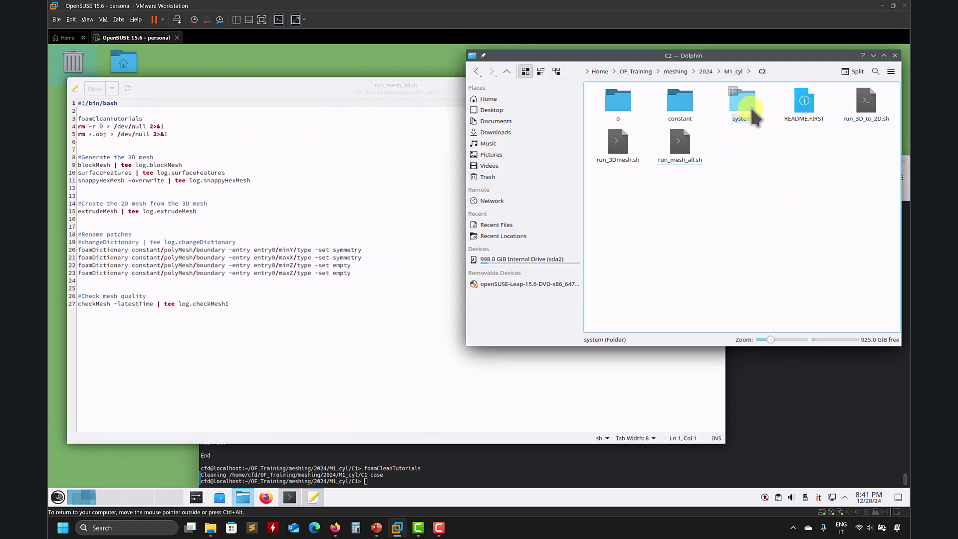
pyautogui.click(277, 150)
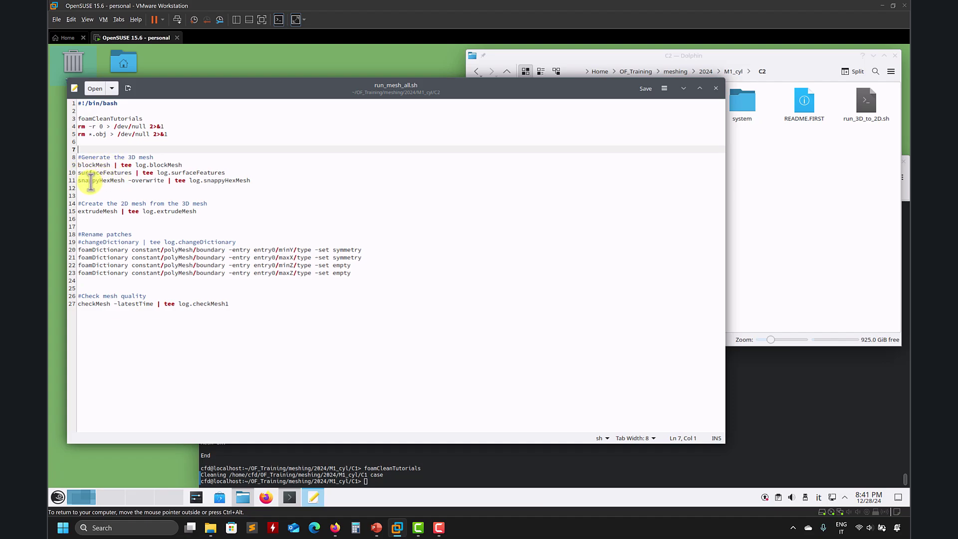
pyautogui.moveTo(164, 180); pyautogui.dragTo(80, 182)
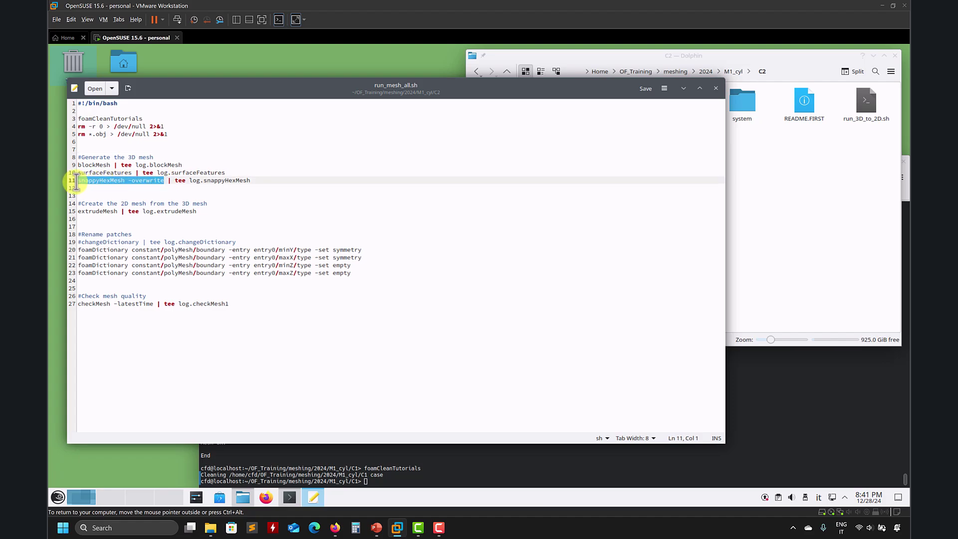
pyautogui.moveTo(252, 181); pyautogui.dragTo(75, 164)
# - Copy the three mesh commands and paste them into Konsole to mesh case C1
pyautogui.rightClick(116, 167)
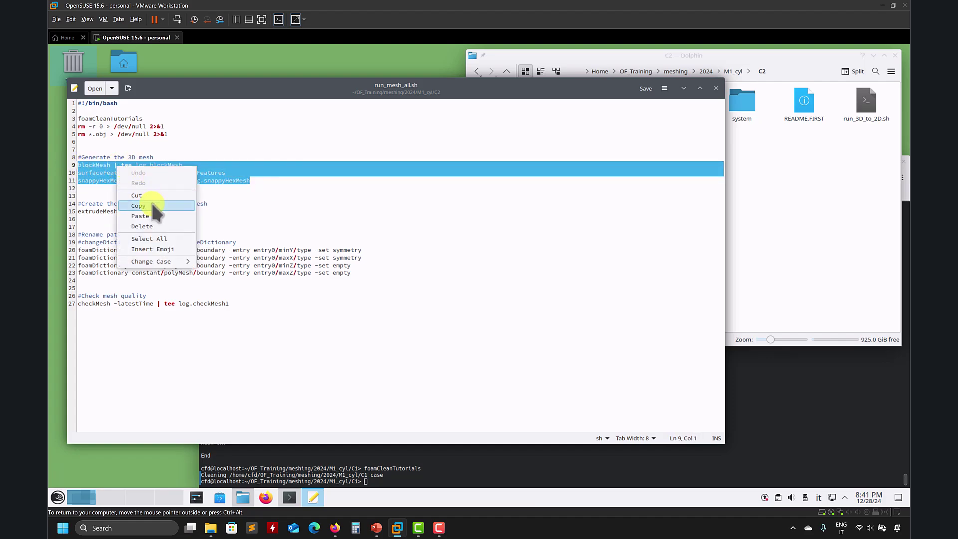
pyautogui.click(152, 205)
pyautogui.click(788, 414)
pyautogui.rightClick(690, 409)
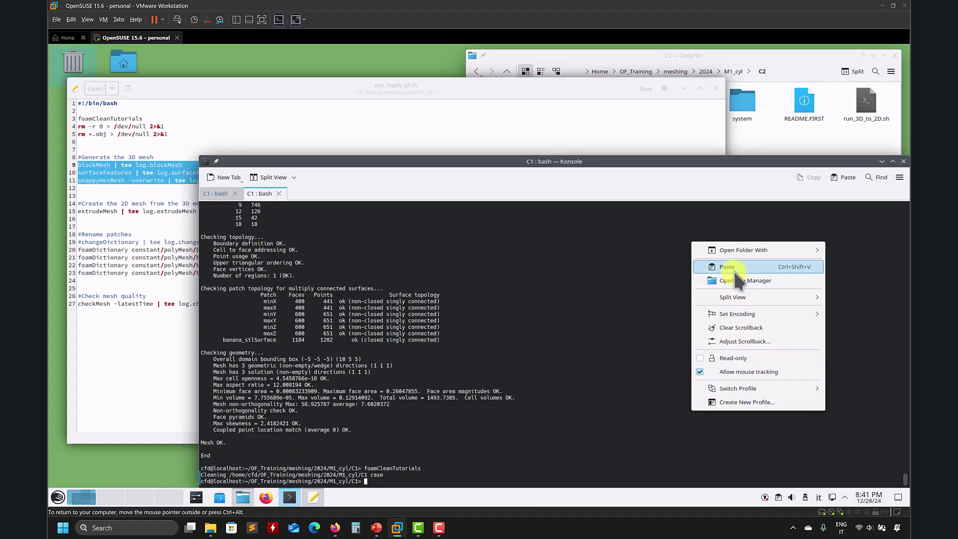
pyautogui.click(733, 268)
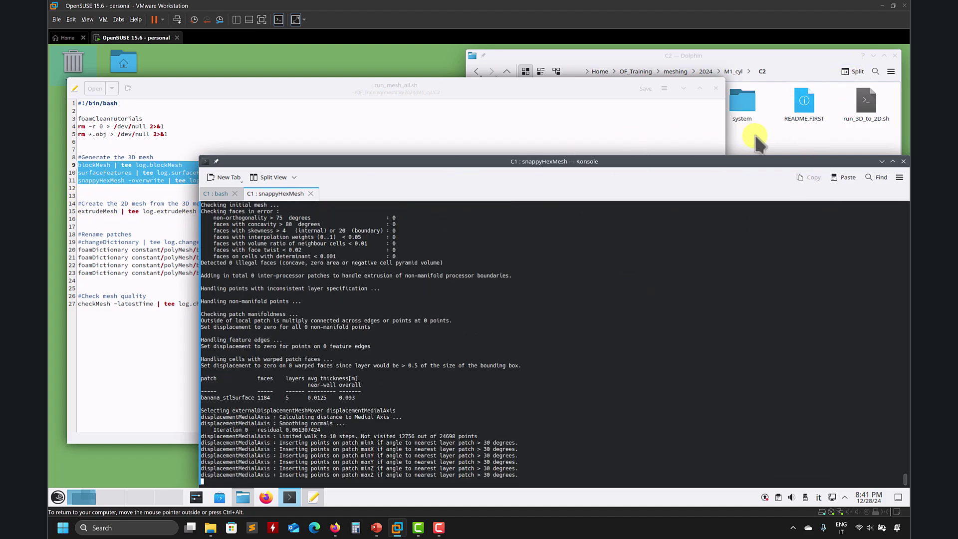
pyautogui.click(765, 125)
# - Open extrudeMeshDict from the C2 system folder in the text editor
pyautogui.click(749, 108)
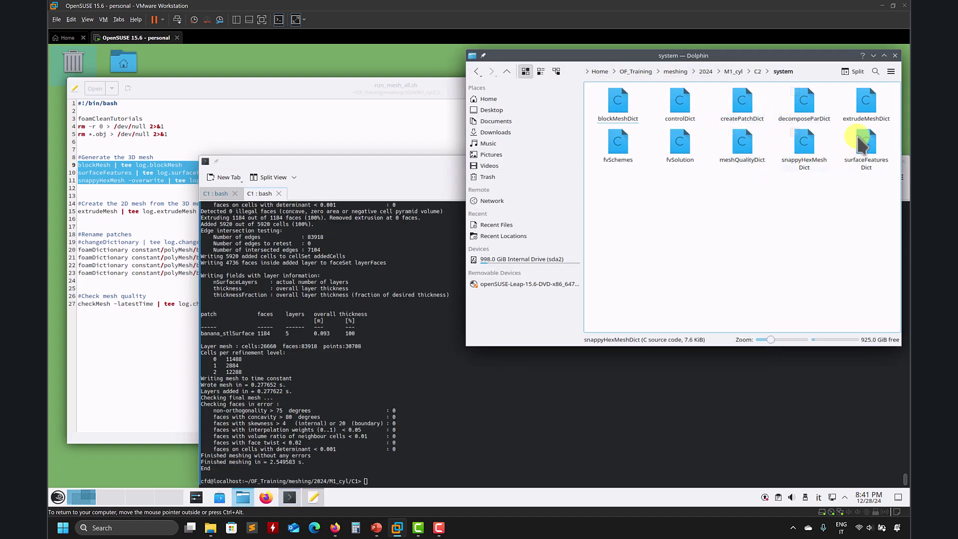
pyautogui.moveTo(872, 104); pyautogui.dragTo(145, 207)
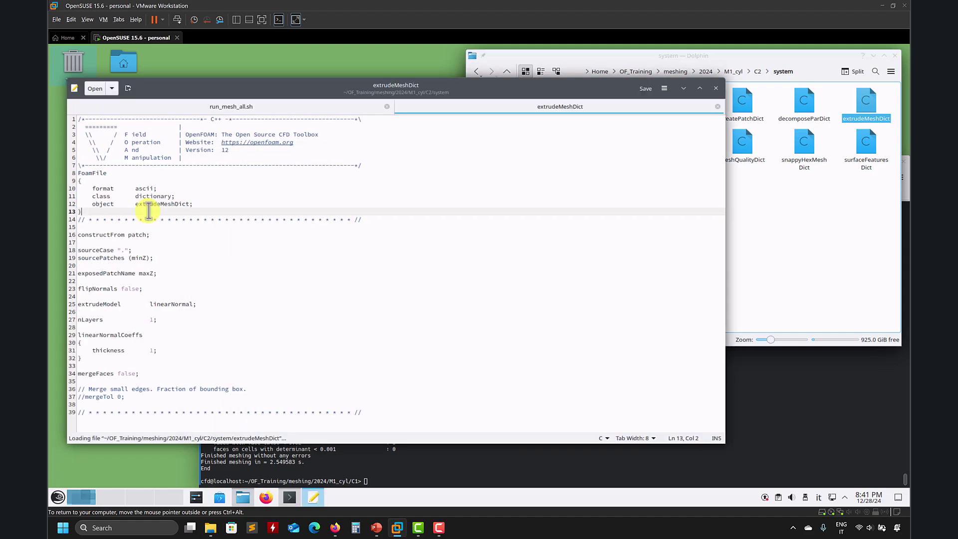
pyautogui.click(768, 386)
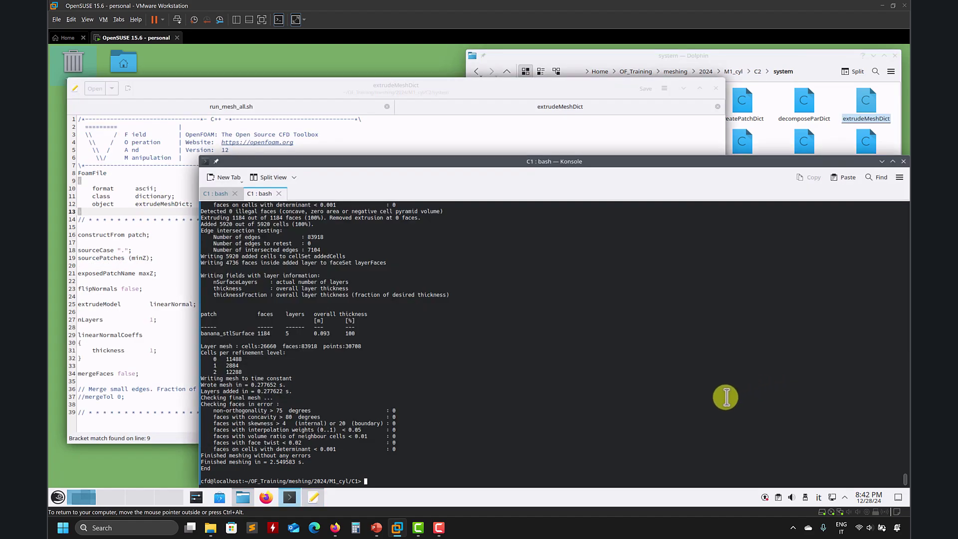
pyautogui.moveTo(364, 328); pyautogui.dragTo(272, 333)
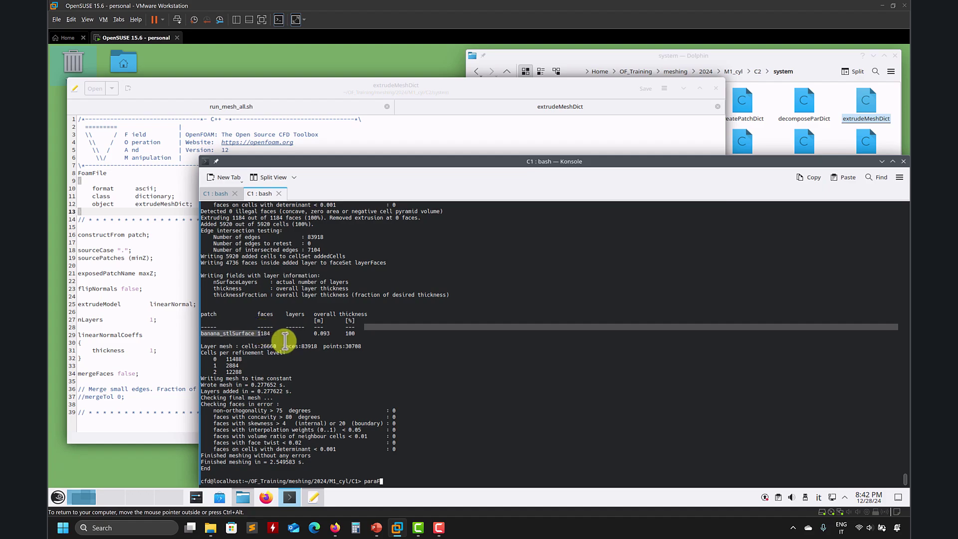
# - View the C1 mesh in paraFoam as Surface With Edges at the last time, then close ParaView
pyautogui.press('Return')
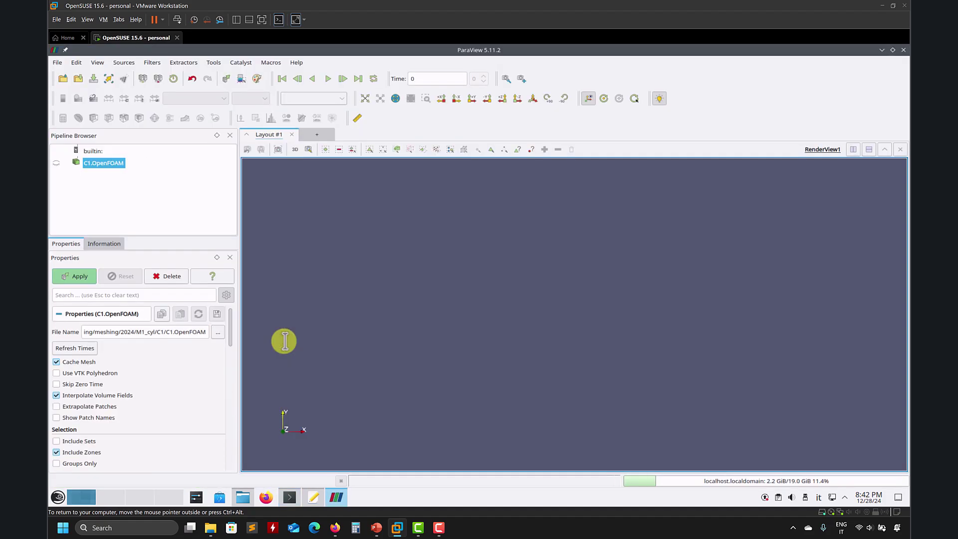
pyautogui.click(86, 273)
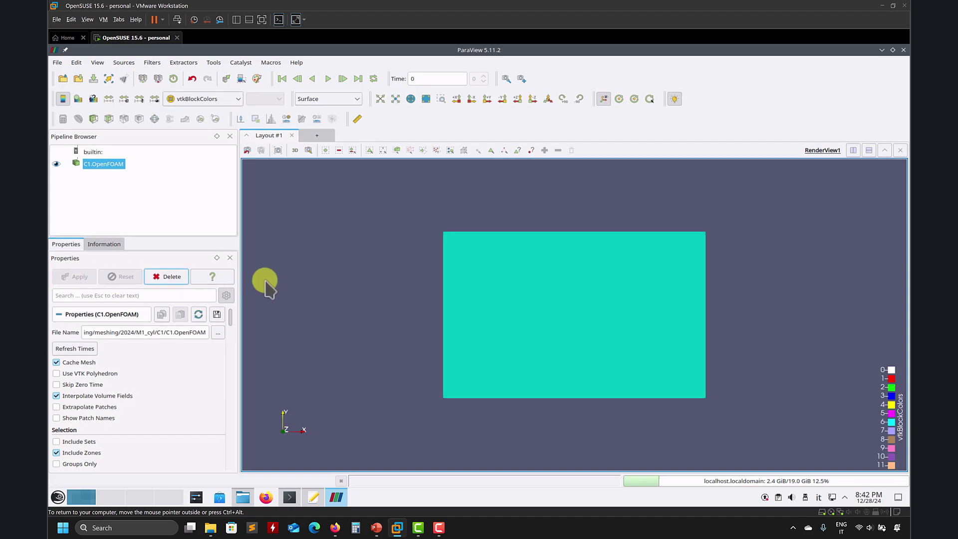
pyautogui.moveTo(368, 314); pyautogui.dragTo(381, 325)
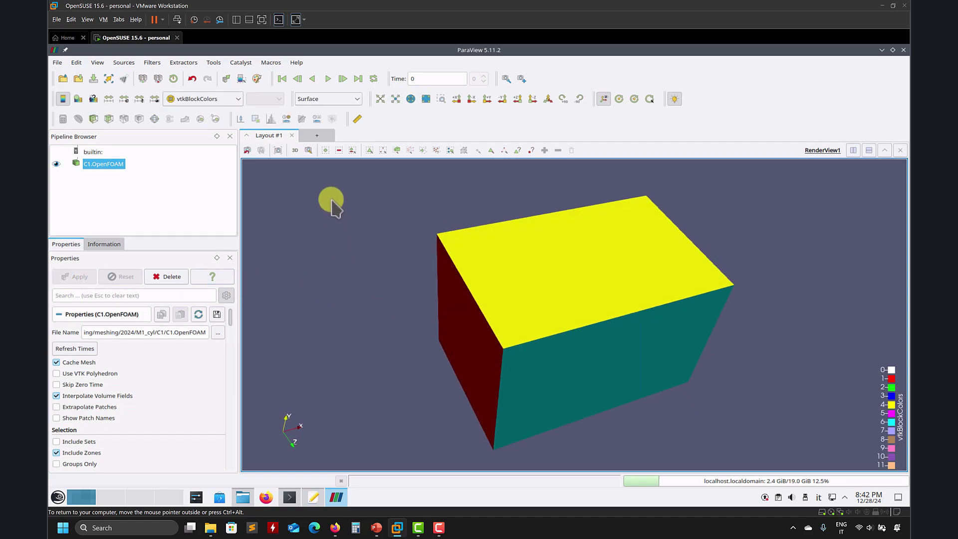
pyautogui.click(354, 99)
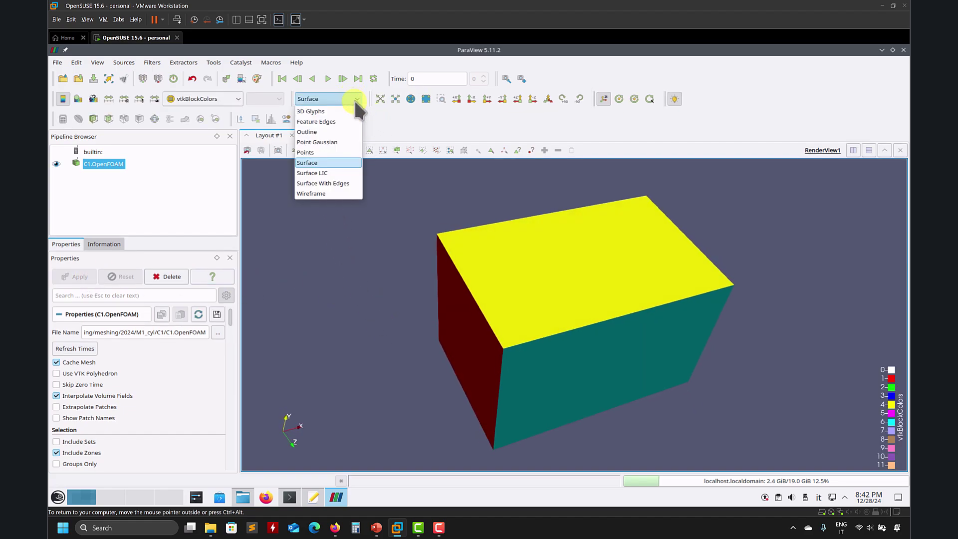
pyautogui.click(339, 177)
pyautogui.scroll(3, 450, 190)
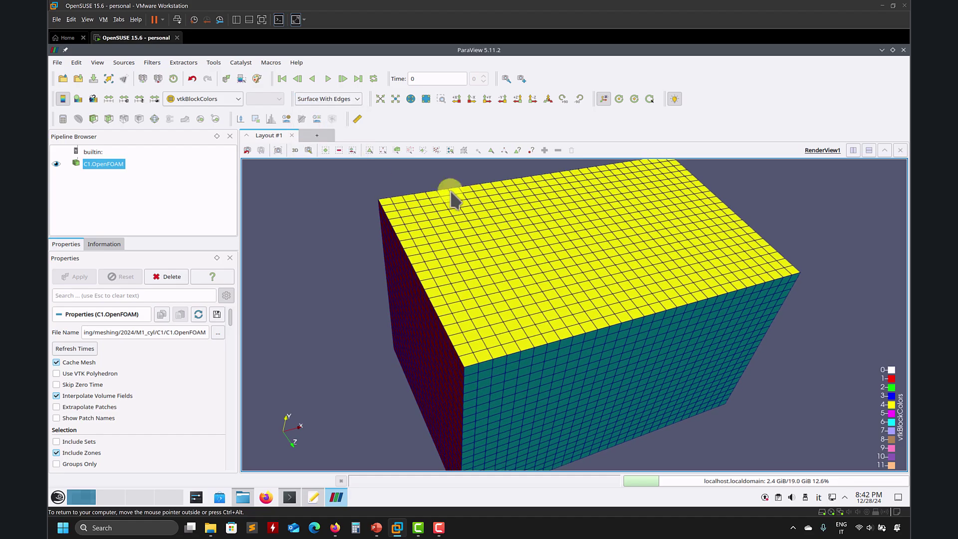
pyautogui.click(357, 79)
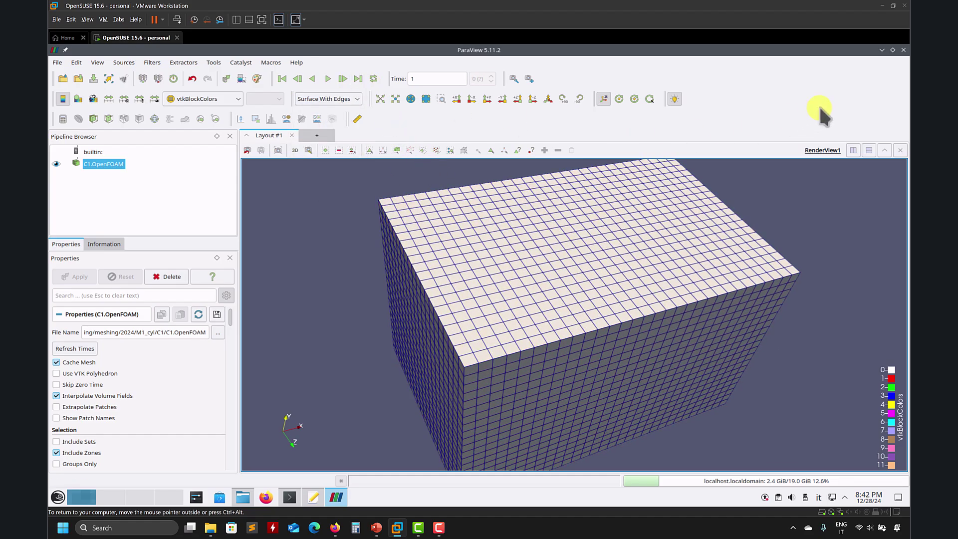
pyautogui.click(903, 50)
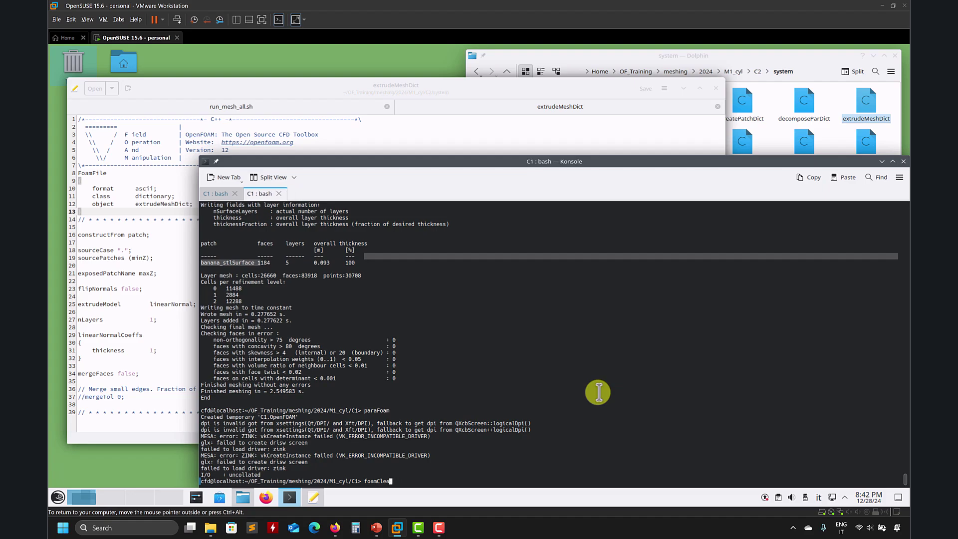
# - Clean C1 with foamCleanTutorials, cd .. into C2, list its contents, and cancel the partial command
pyautogui.press('Return')
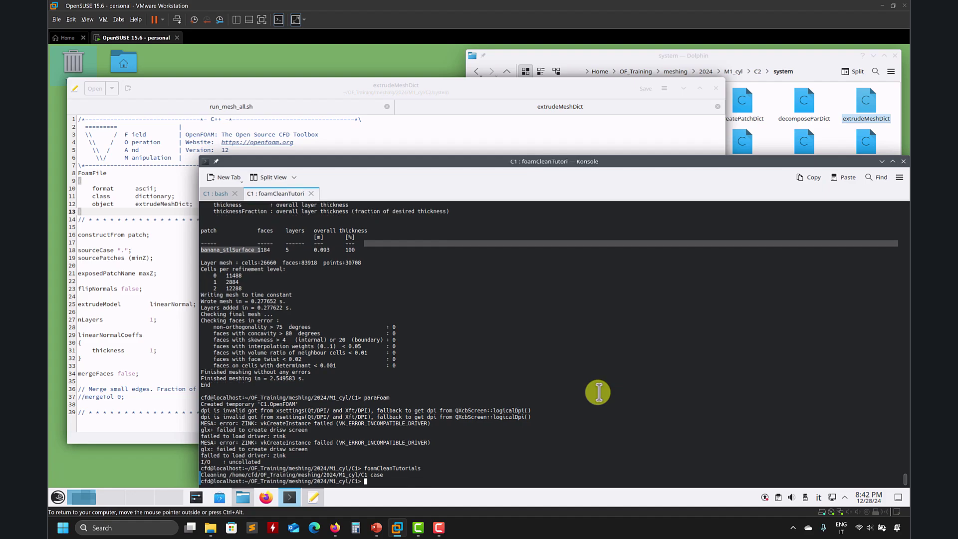
pyautogui.write('cd ..')
pyautogui.press('Return')
pyautogui.write('cd ')
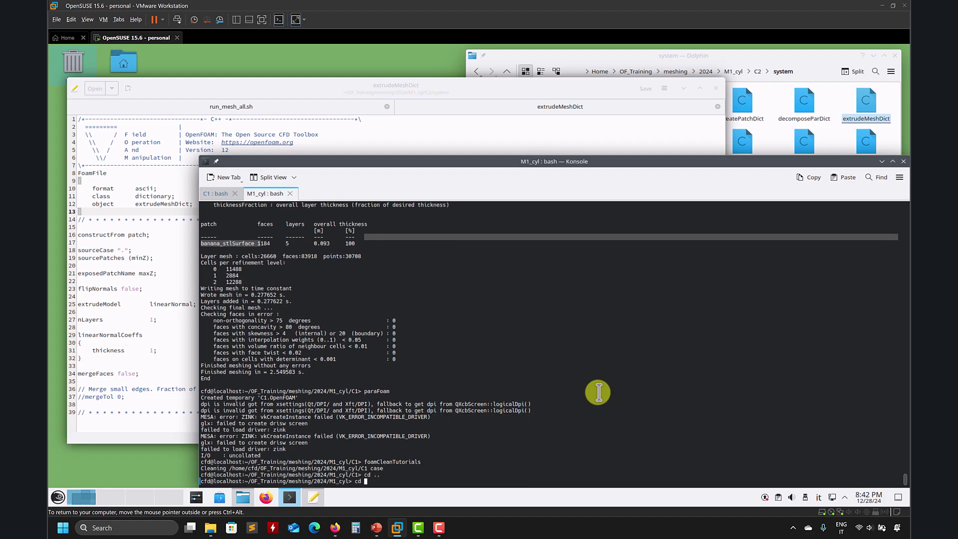
pyautogui.write('C2')
pyautogui.press('Return')
pyautogui.write('ls')
pyautogui.press('Return')
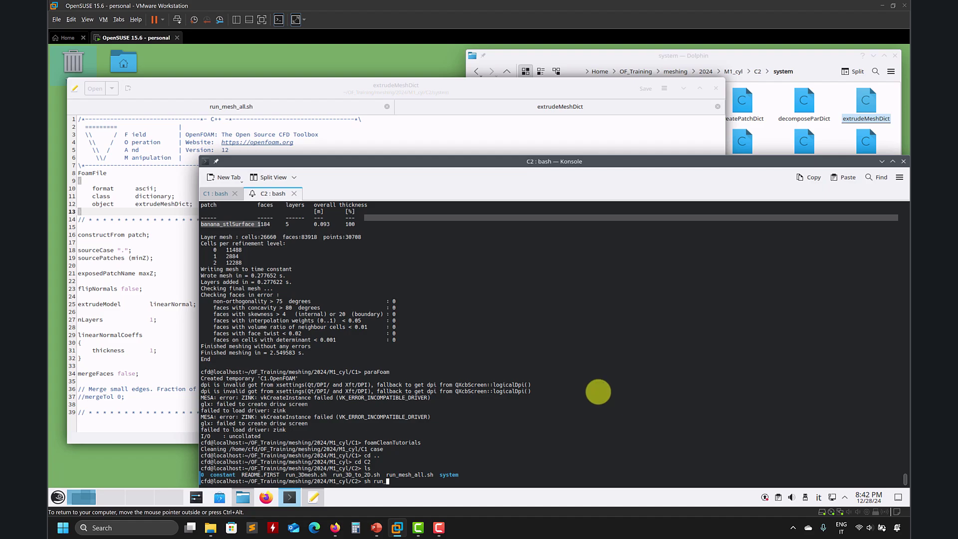
pyautogui.hotkey('ctrl', 'c')
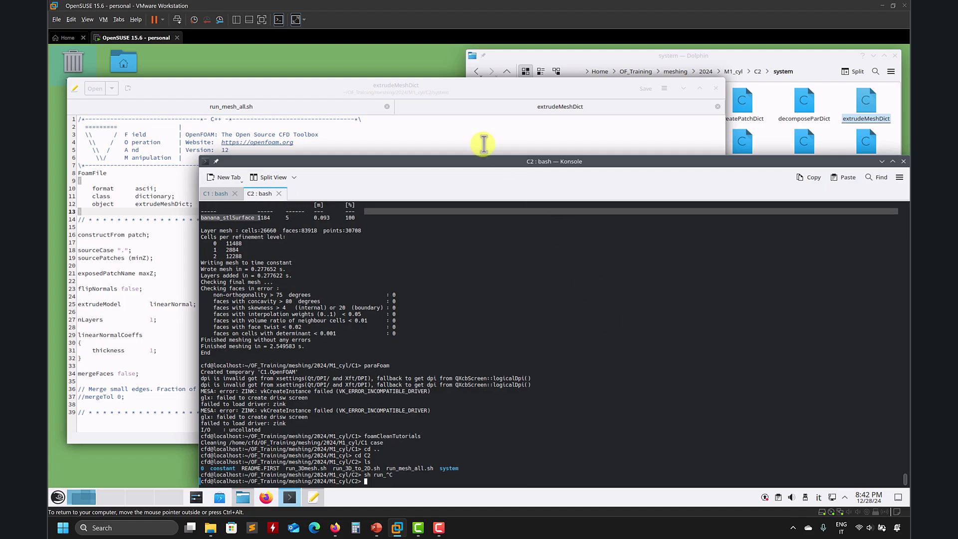
# - Paste script lines 8–11 into Konsole to mesh C2 (5446 cells), then launch paraFoam
pyautogui.click(219, 106)
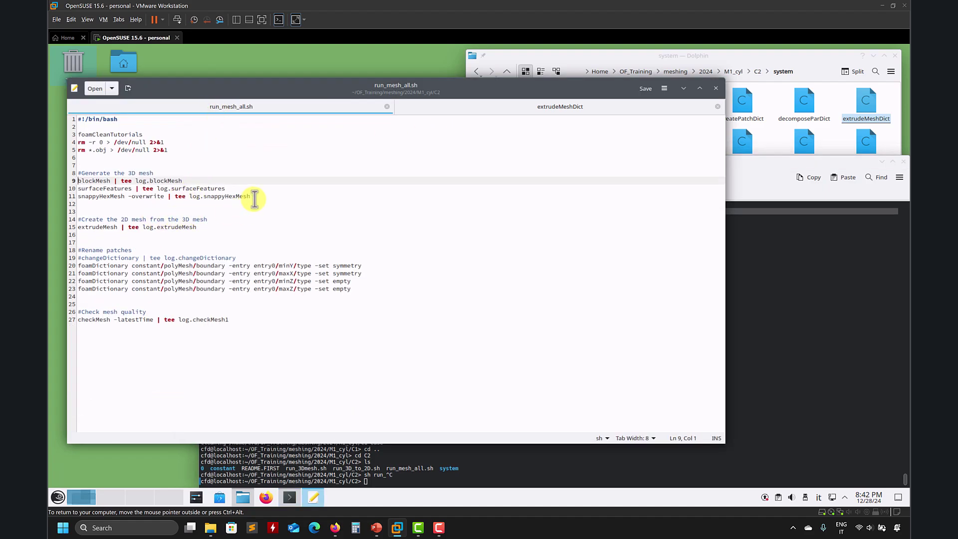
pyautogui.moveTo(250, 196); pyautogui.dragTo(83, 174)
pyautogui.rightClick(150, 173)
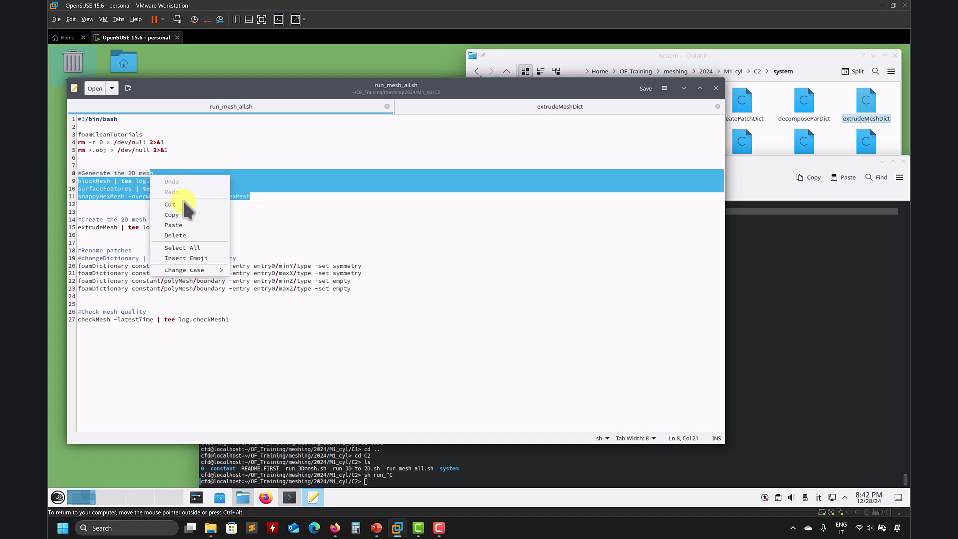
pyautogui.click(189, 218)
pyautogui.click(816, 329)
pyautogui.rightClick(776, 321)
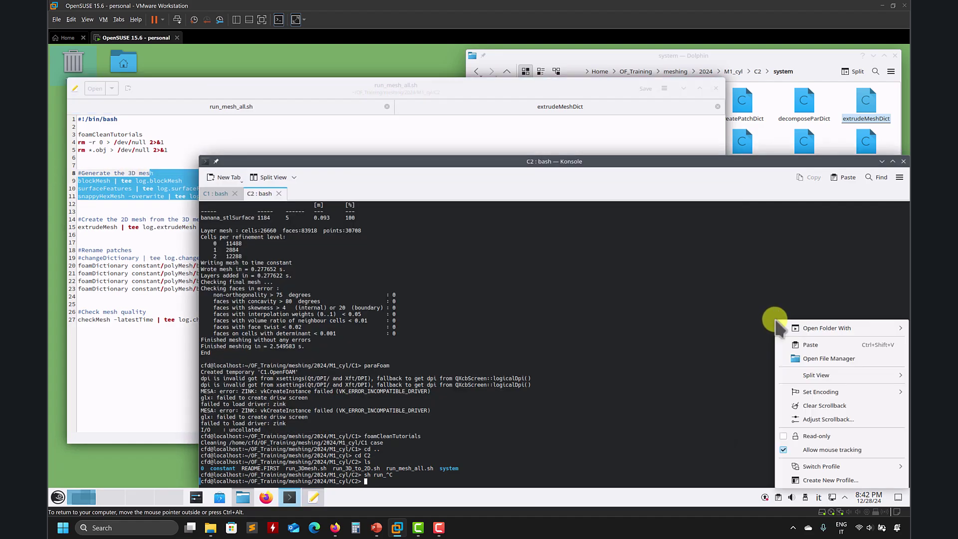
pyautogui.click(811, 344)
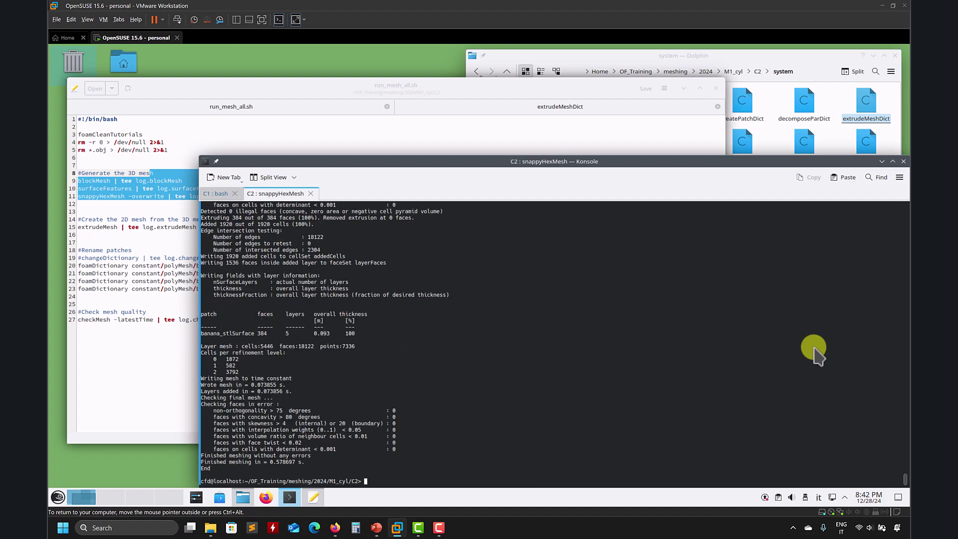
pyautogui.write('pa')
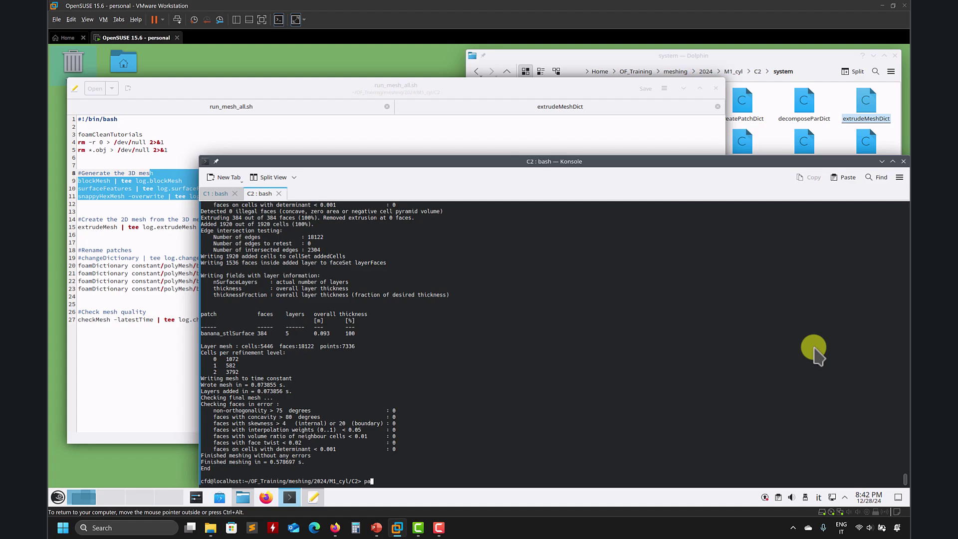
pyautogui.write('raFoam')
pyautogui.press('Return')
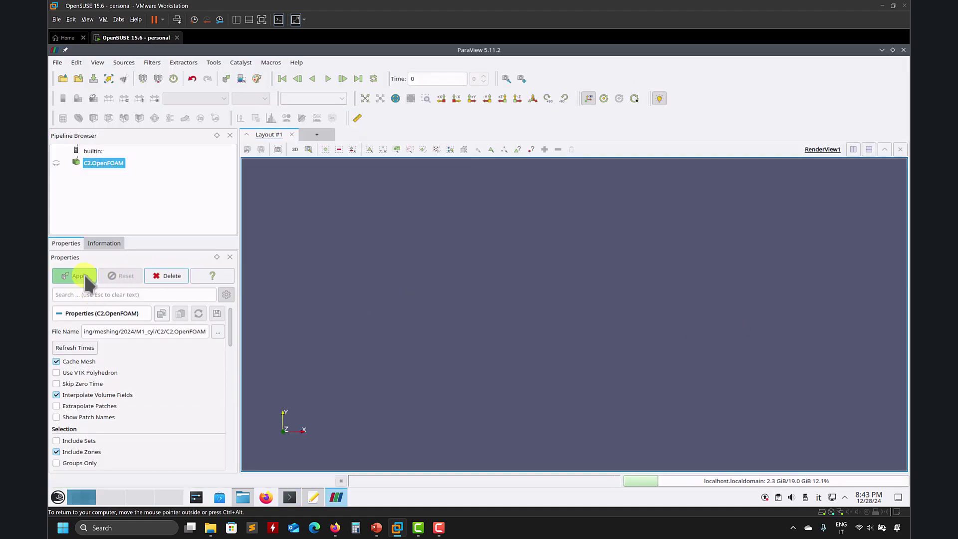
# - Display the C2 mesh and open constant/triSurface/surfacemesh.stl alongside it
pyautogui.click(80, 276)
pyautogui.click(56, 62)
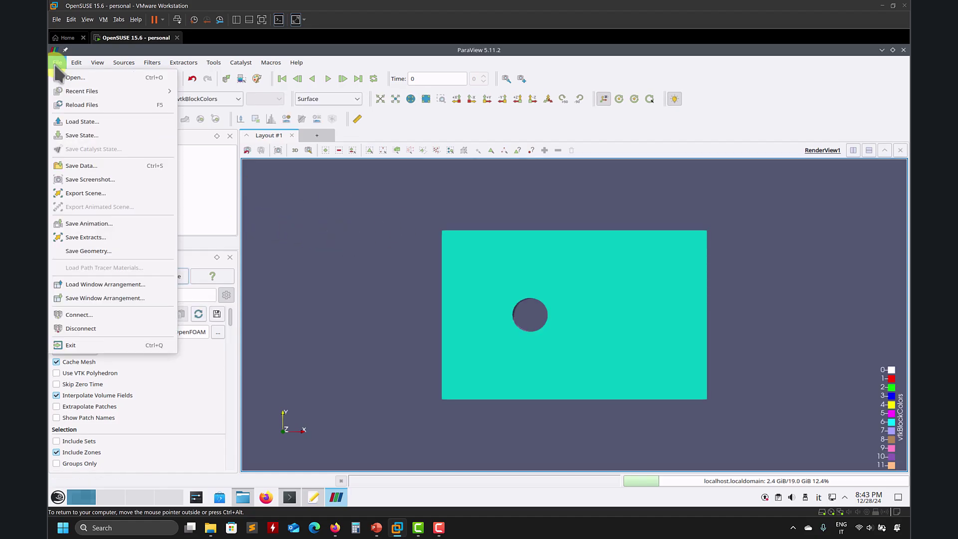
pyautogui.click(62, 80)
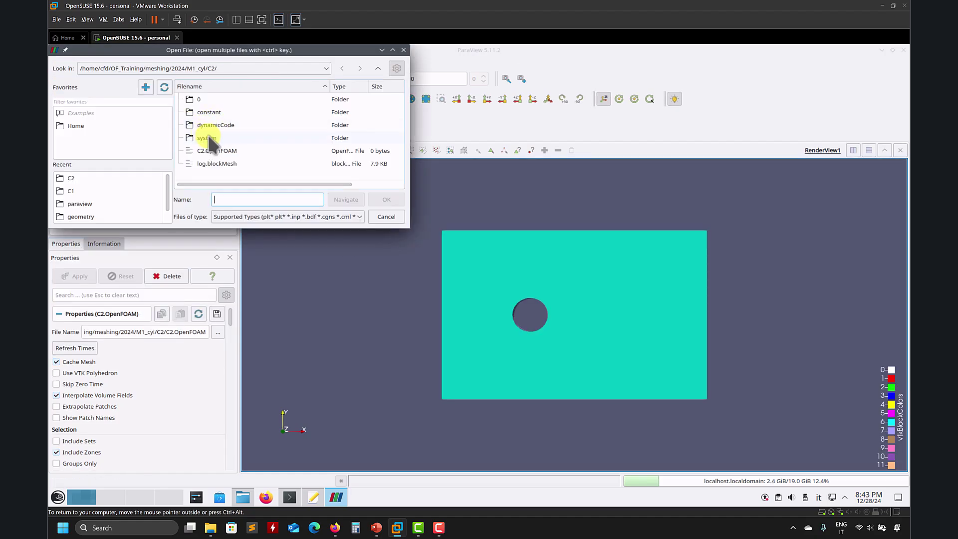
pyautogui.doubleClick(212, 111)
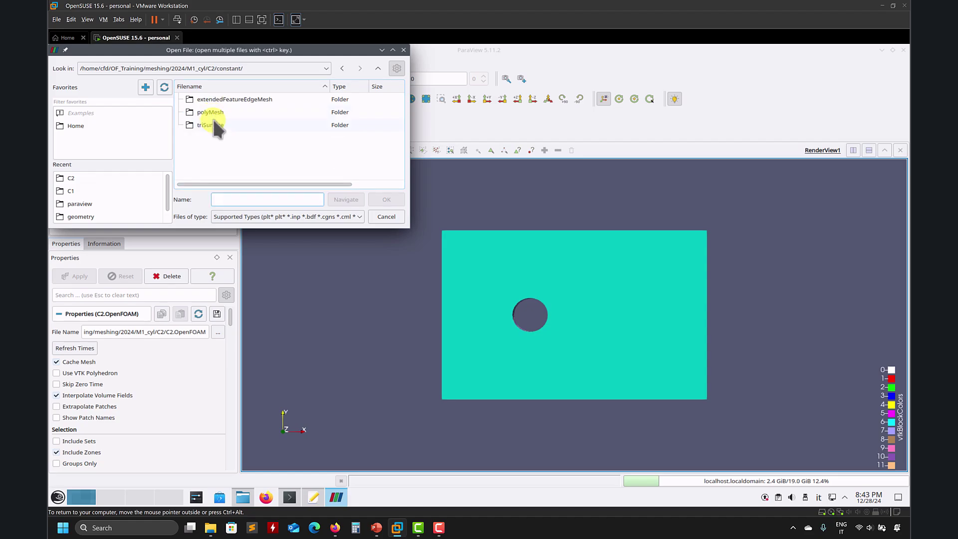
pyautogui.doubleClick(212, 124)
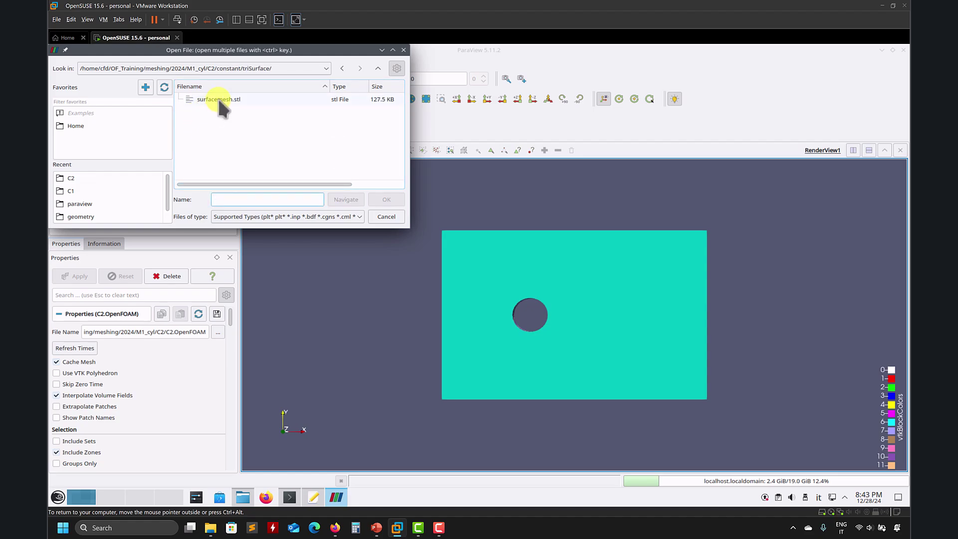
pyautogui.click(219, 99)
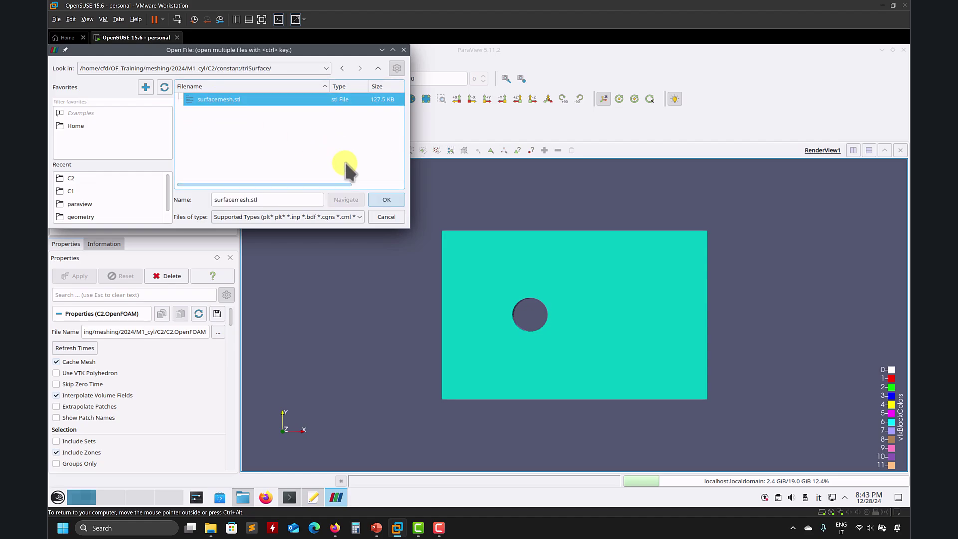
pyautogui.click(385, 199)
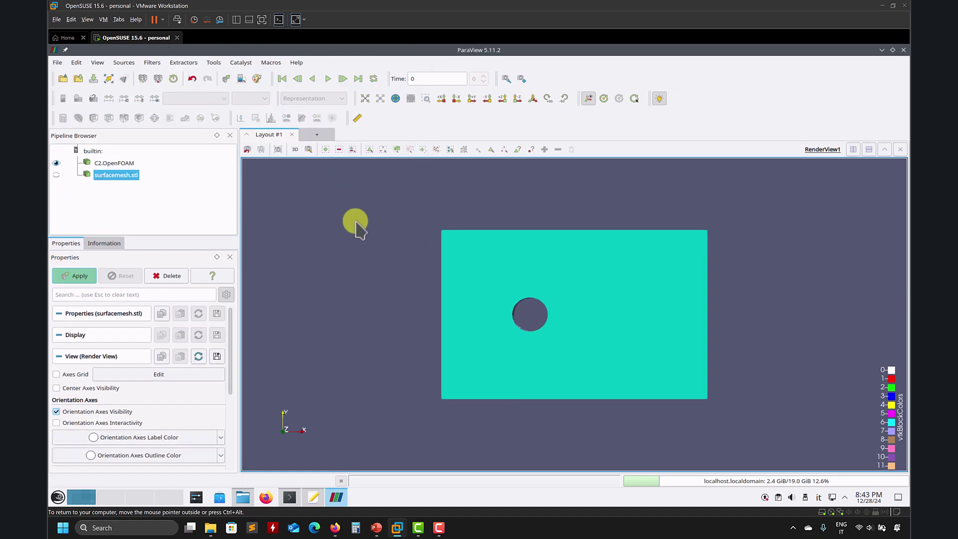
# - Hide surfacemesh.stl and set its representation to Surface With Edges
pyautogui.moveTo(412, 196); pyautogui.dragTo(425, 333)
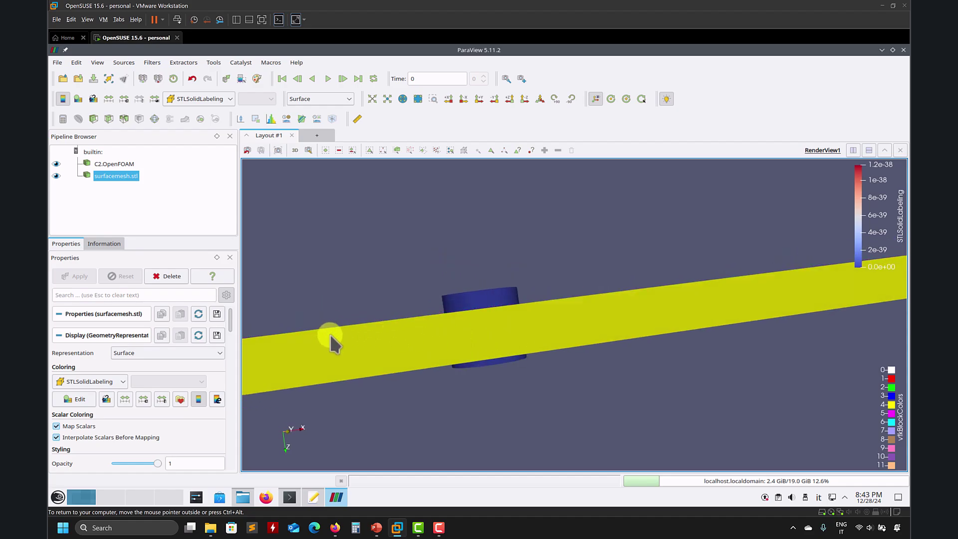
pyautogui.moveTo(331, 335); pyautogui.dragTo(332, 333)
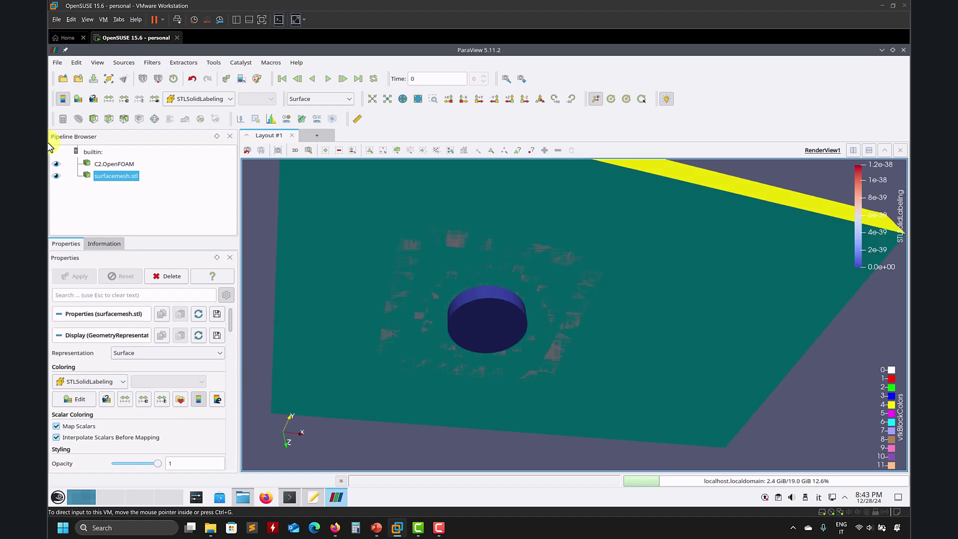
pyautogui.click(55, 176)
pyautogui.moveTo(476, 306); pyautogui.dragTo(504, 297)
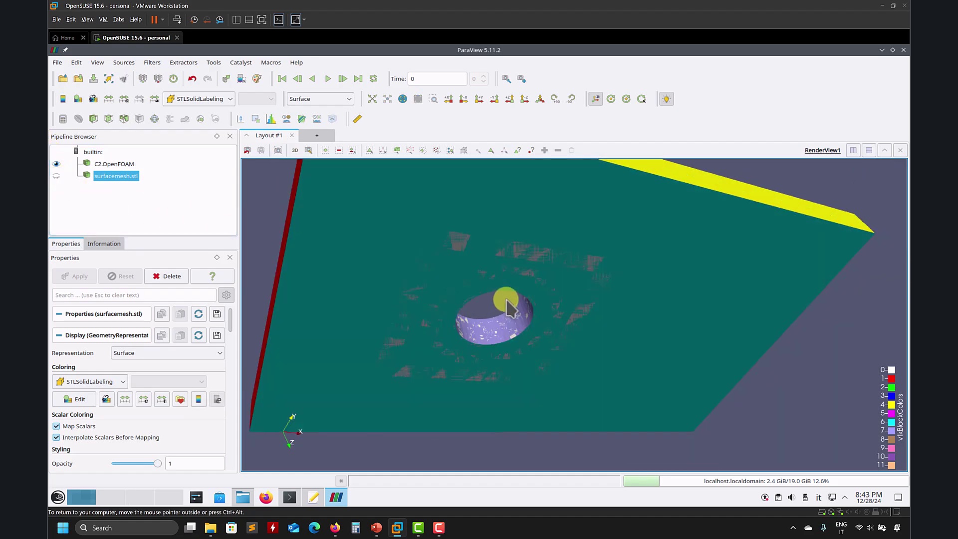
pyautogui.click(335, 98)
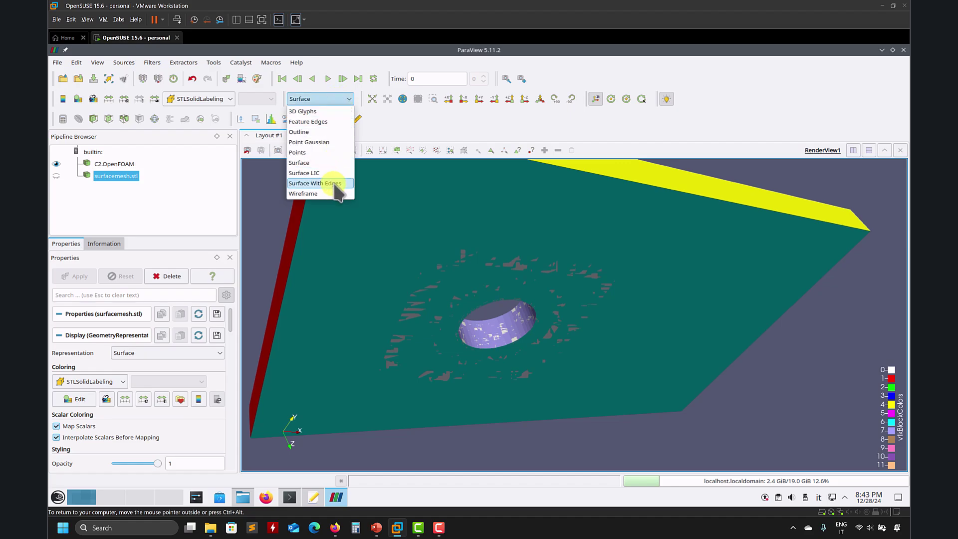
pyautogui.click(314, 183)
pyautogui.scroll(3, 534, 310)
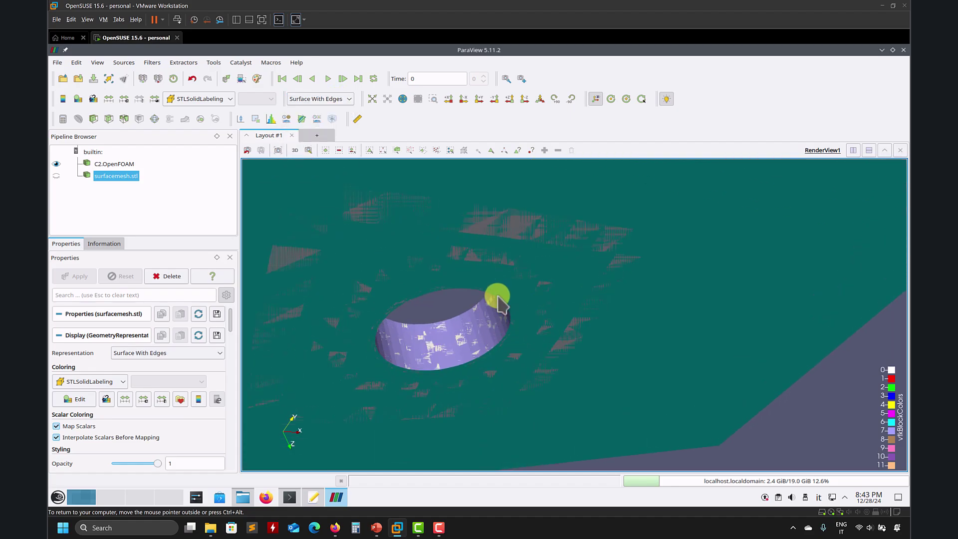
# - Display C2.OpenFOAM as Surface With Edges and inspect the refined cells around the cylinder hole
pyautogui.click(108, 164)
pyautogui.click(332, 98)
pyautogui.click(332, 183)
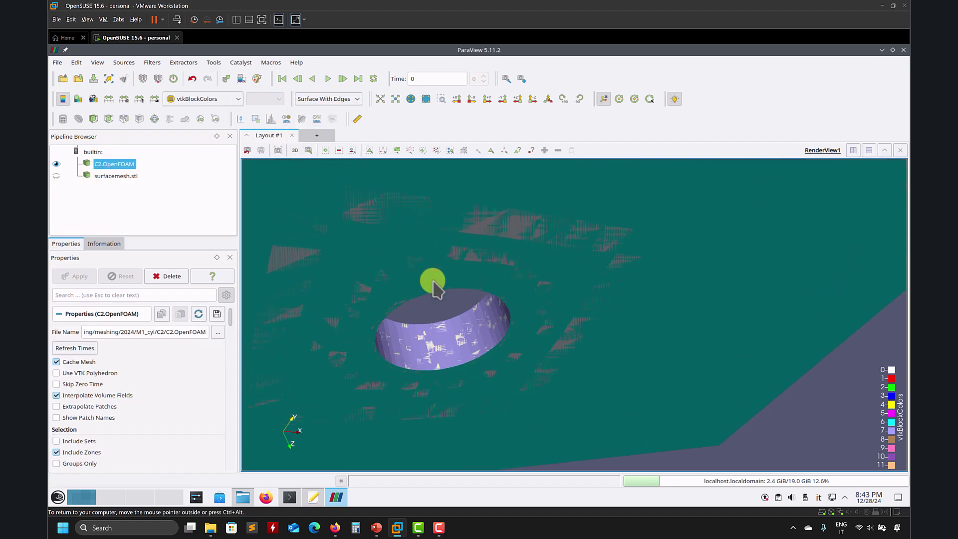
pyautogui.moveTo(434, 278); pyautogui.dragTo(543, 344)
pyautogui.scroll(3, 544, 347)
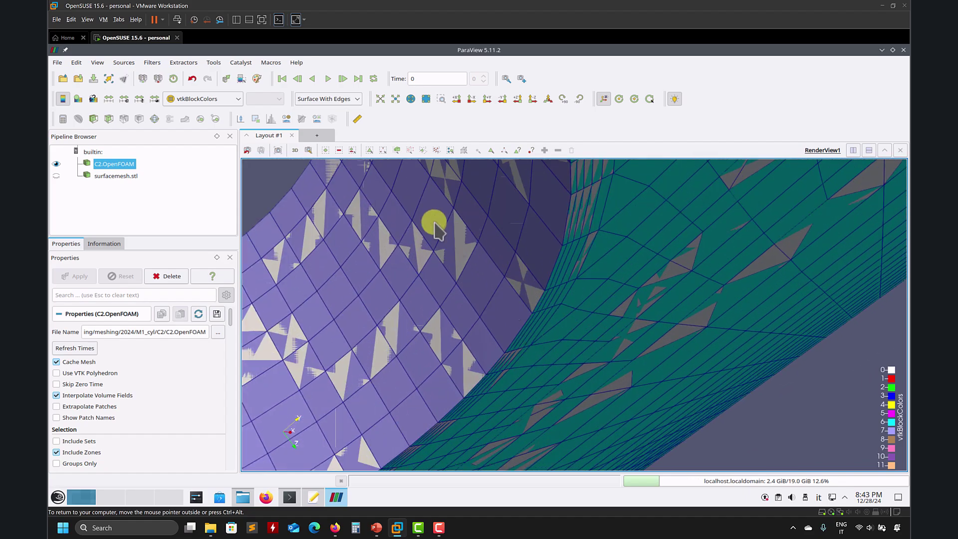
pyautogui.scroll(-3, 504, 241)
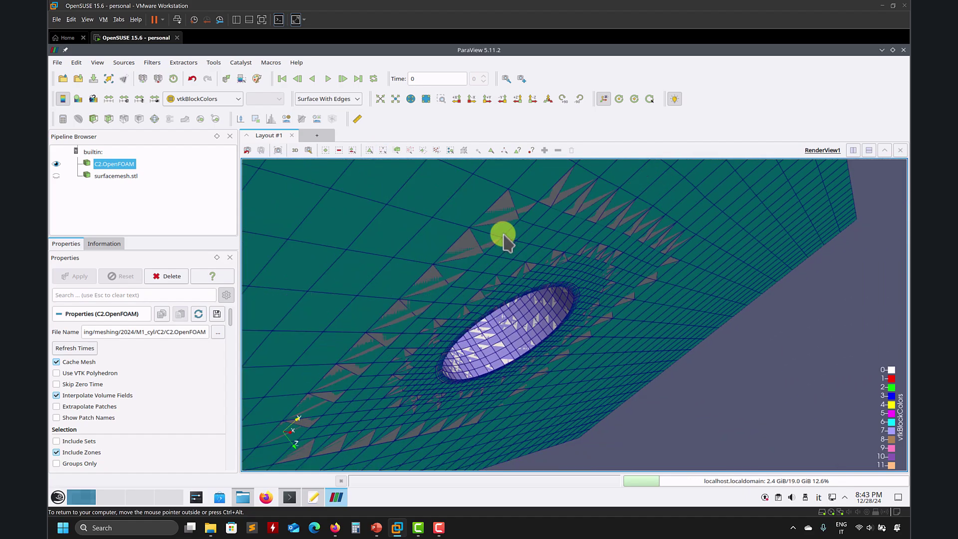
pyautogui.scroll(-3, 501, 269)
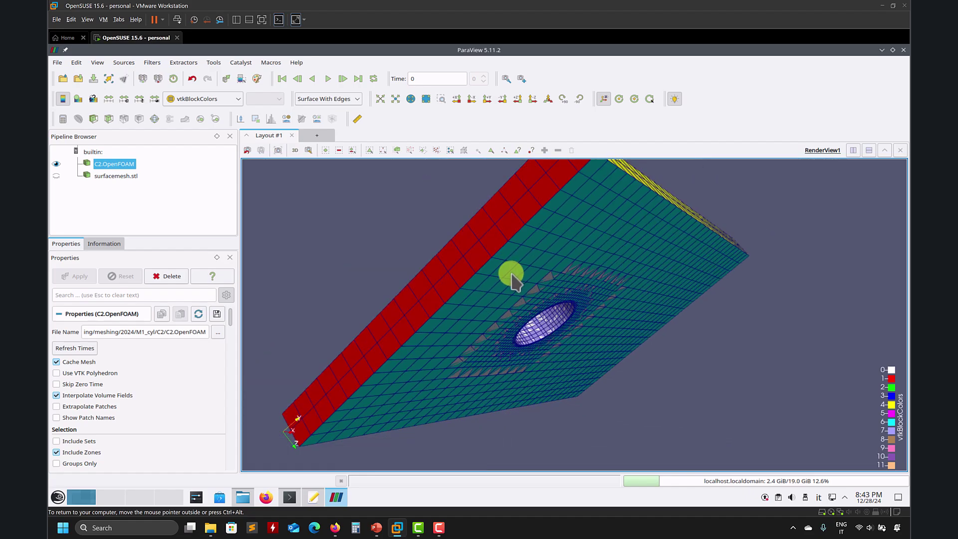
pyautogui.scroll(-2, 494, 280)
pyautogui.moveTo(479, 281); pyautogui.dragTo(481, 229)
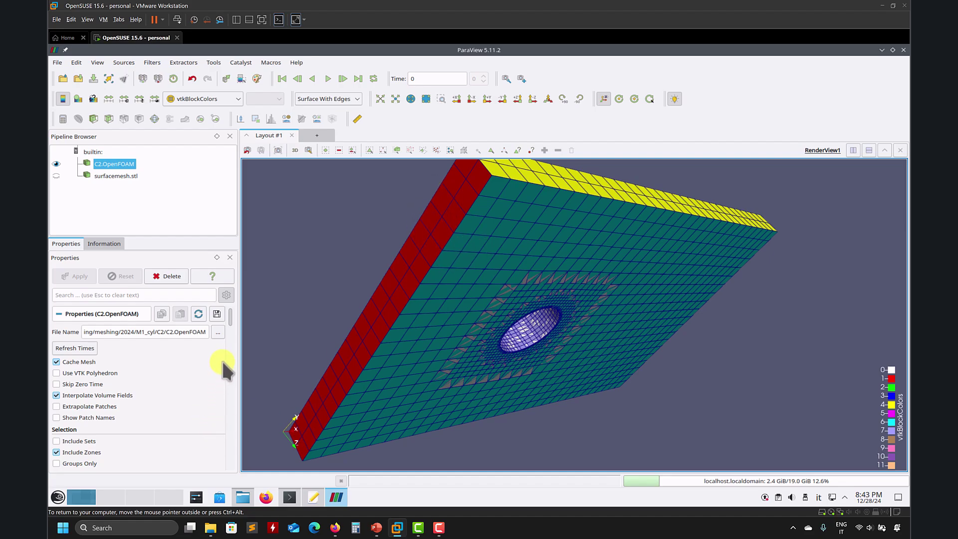
pyautogui.scroll(-5, 231, 320)
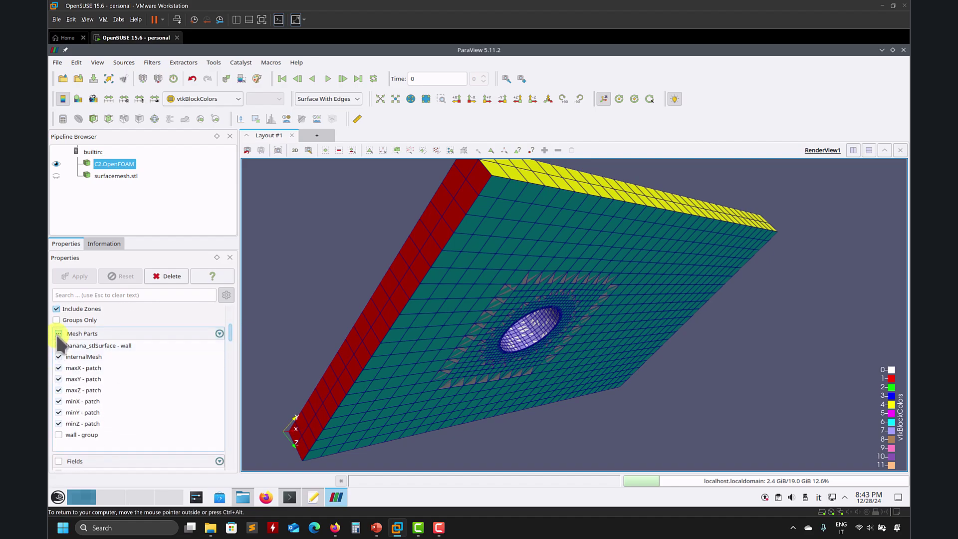
# - Restrict Mesh Parts to minZ and maxZ patches, apply, and rotate to view both planes
pyautogui.click(58, 334)
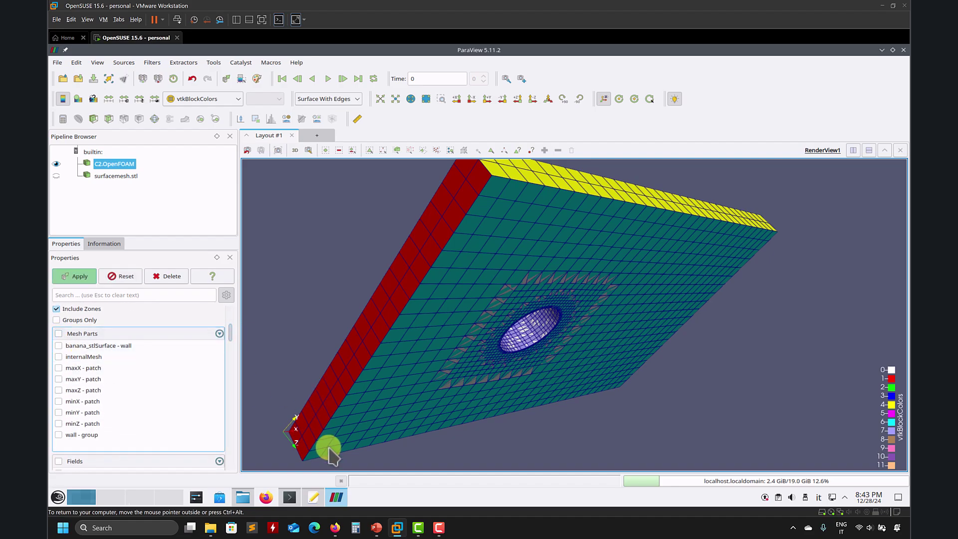
pyautogui.click(59, 423)
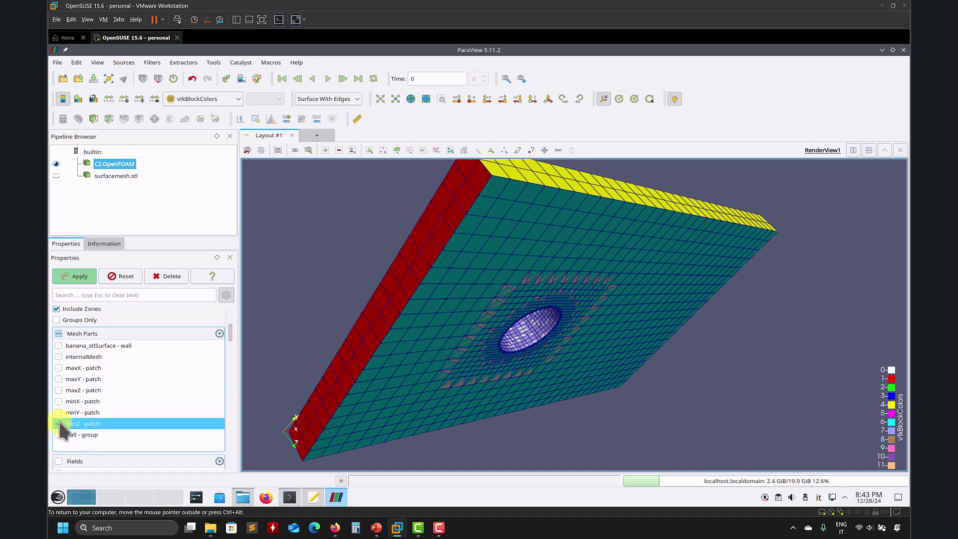
pyautogui.click(58, 389)
pyautogui.click(75, 276)
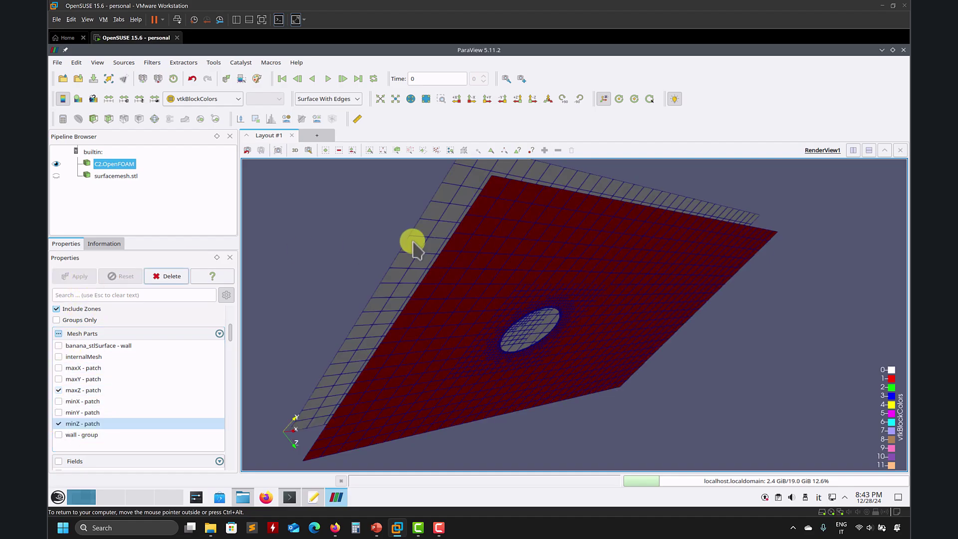
pyautogui.moveTo(410, 242); pyautogui.dragTo(426, 316)
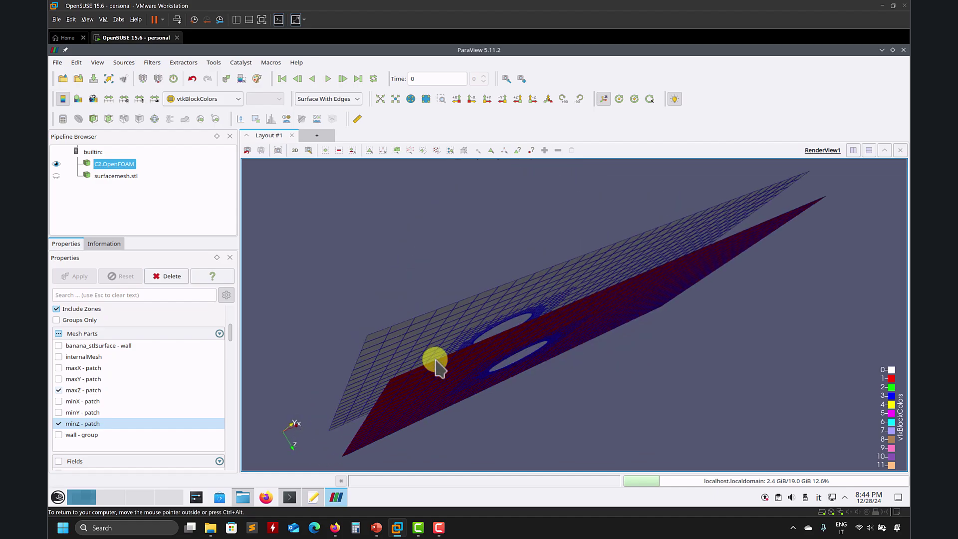
pyautogui.moveTo(436, 360)
pyautogui.mouseDown()
pyautogui.moveTo(495, 359)
pyautogui.moveTo(795, 206)
pyautogui.moveTo(881, 48)
pyautogui.mouseUp()
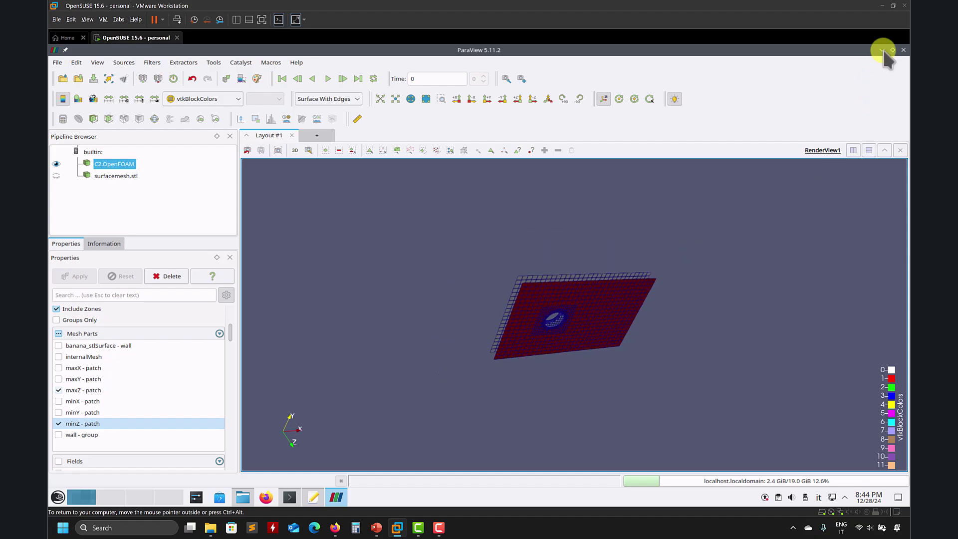
# - Close ParaView and review extrudeMeshDict: source patch minZ, nLayers 1, linearNormal extrusion
pyautogui.click(903, 50)
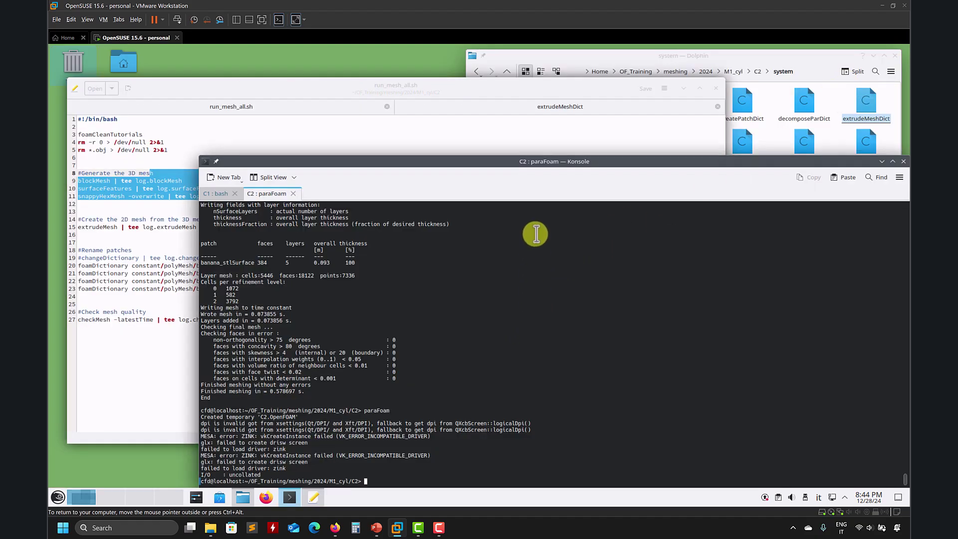
pyautogui.click(590, 89)
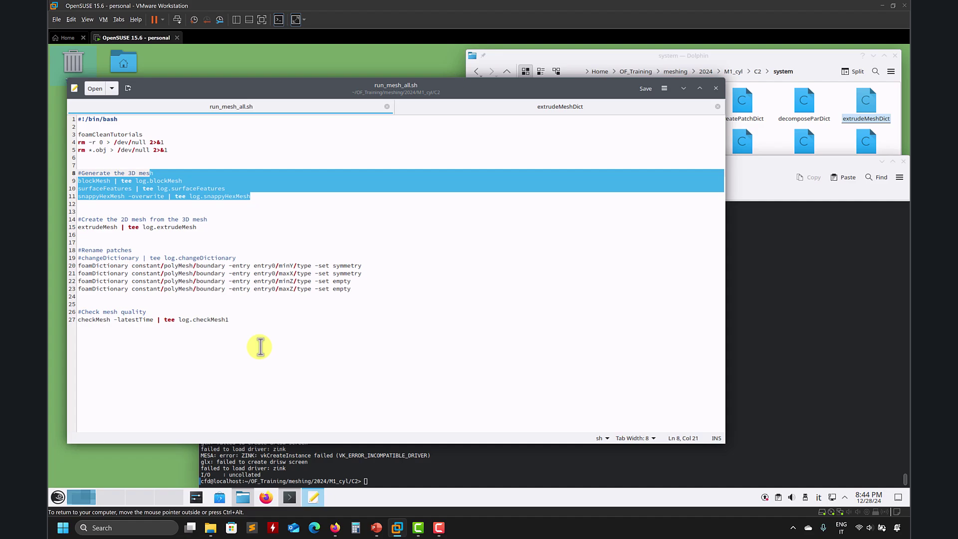
pyautogui.click(524, 107)
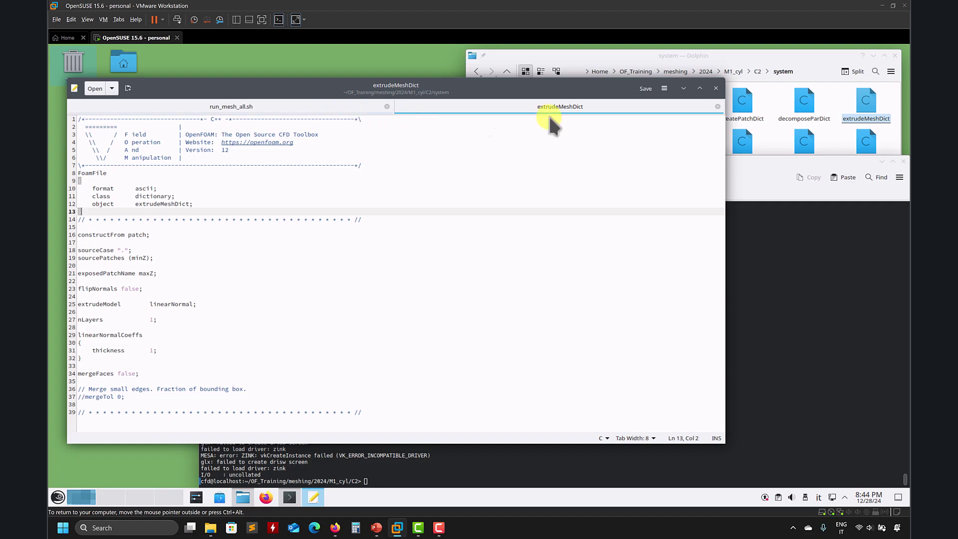
pyautogui.click(147, 258)
pyautogui.moveTo(145, 259)
pyautogui.mouseDown()
pyautogui.moveTo(133, 259)
pyautogui.moveTo(141, 274)
pyautogui.mouseUp()
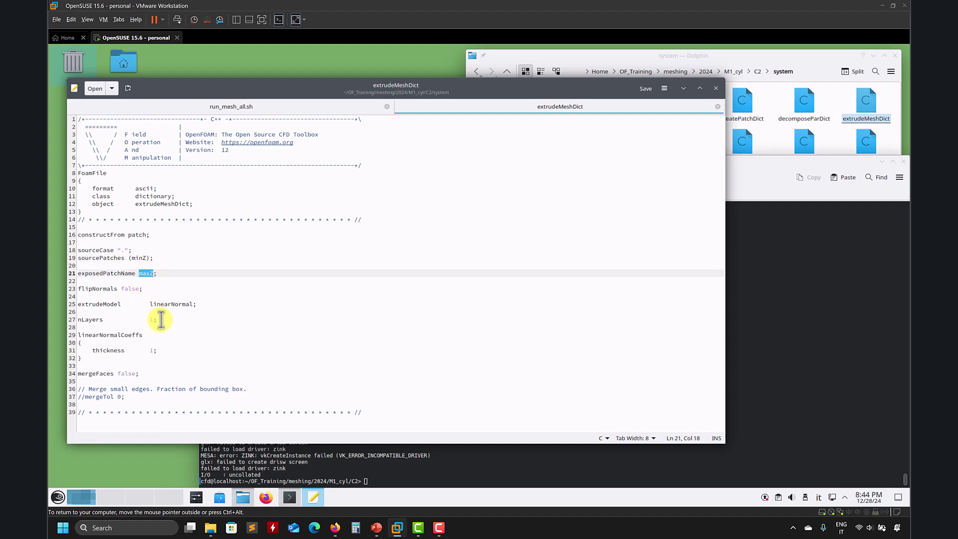
pyautogui.moveTo(161, 319); pyautogui.dragTo(140, 350)
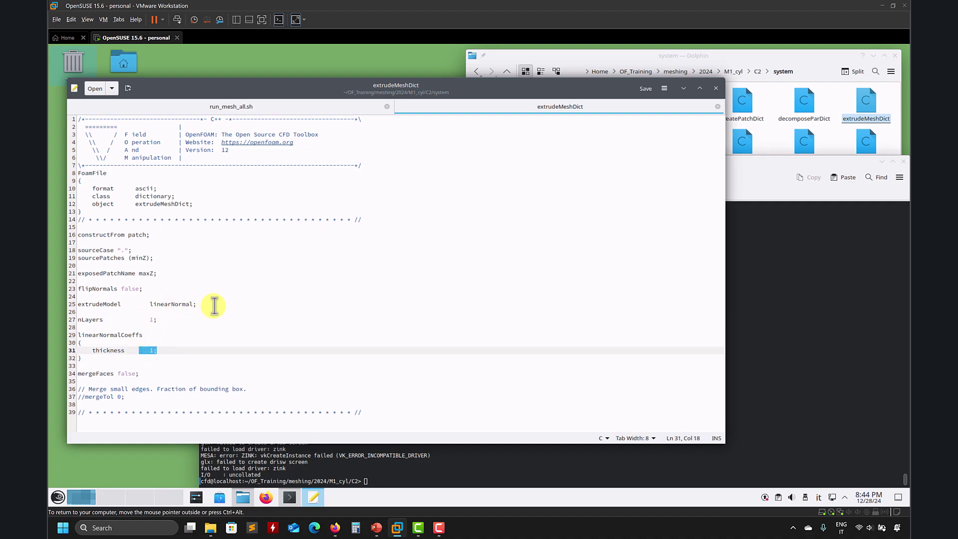
pyautogui.moveTo(215, 304); pyautogui.dragTo(84, 303)
pyautogui.click(167, 310)
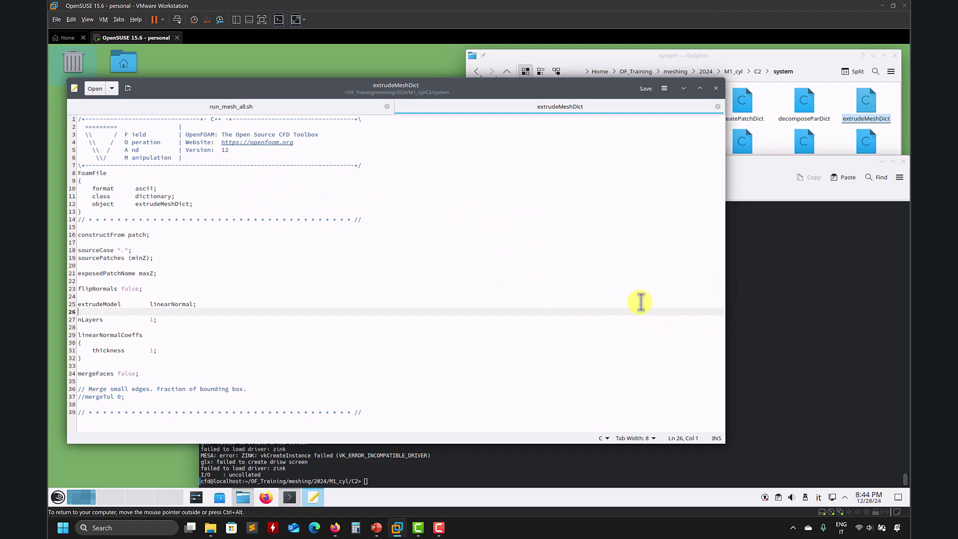
# - Copy the extrudeMesh command from run_mesh_all.sh line 15, run it in Konsole, then launch paraFoam
pyautogui.click(301, 107)
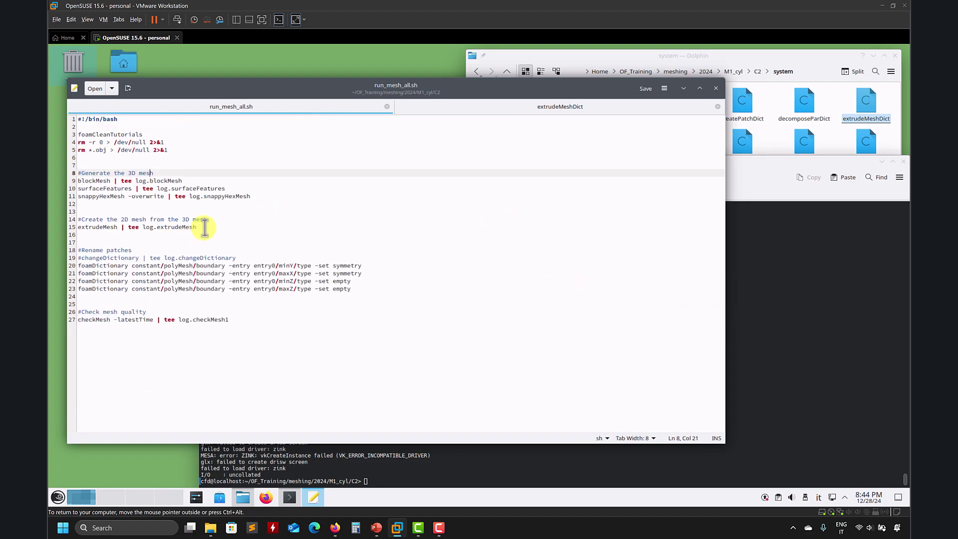
pyautogui.moveTo(198, 227); pyautogui.dragTo(79, 228)
pyautogui.press('super+c')
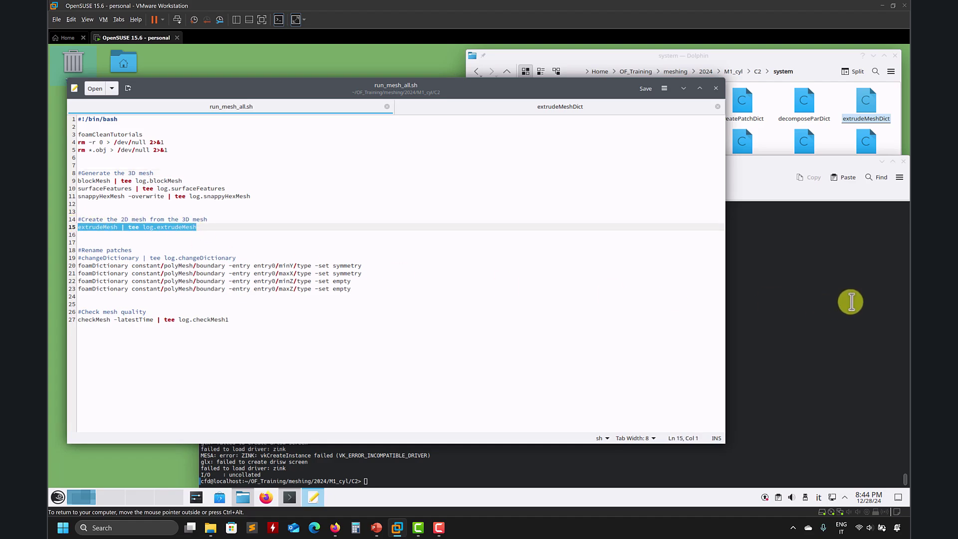
pyautogui.click(849, 301)
pyautogui.rightClick(690, 304)
pyautogui.click(738, 330)
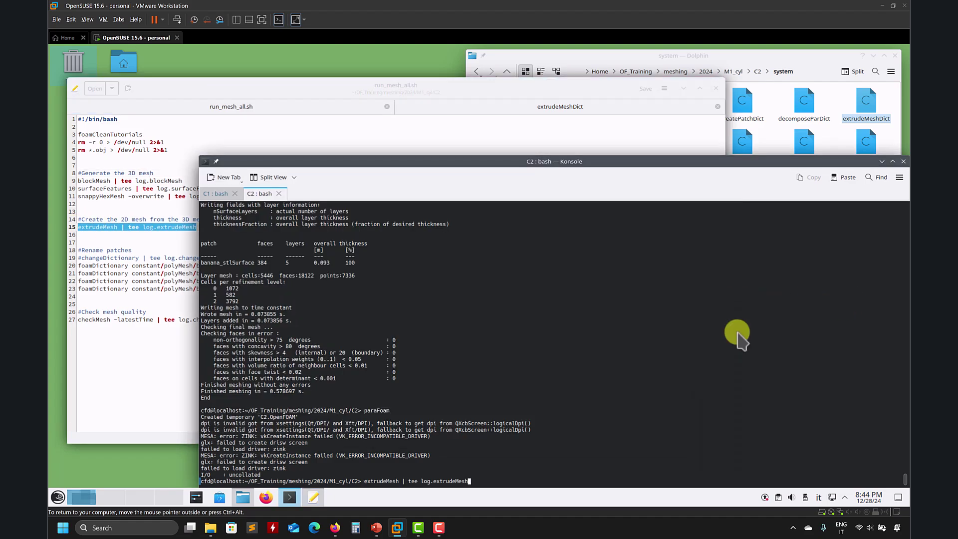
pyautogui.press('Return')
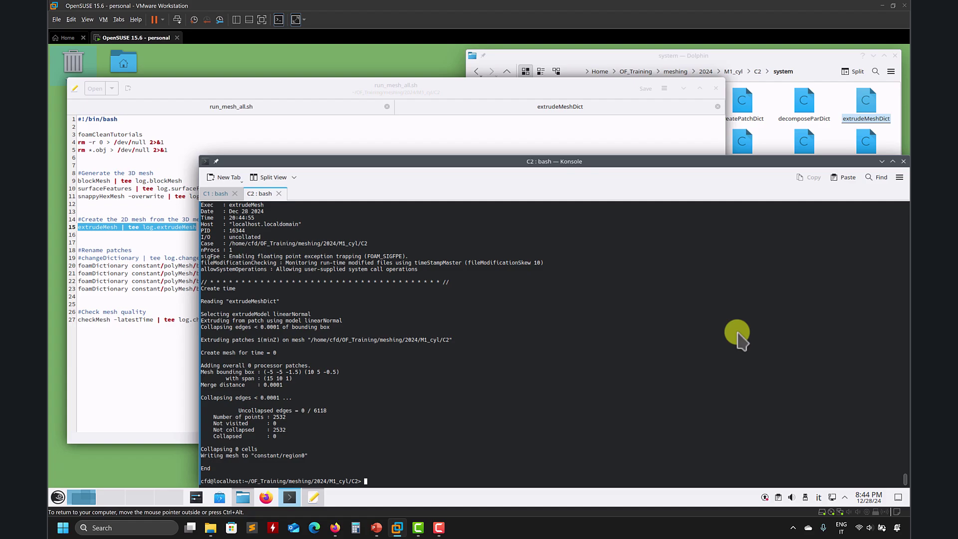
pyautogui.press('Return')
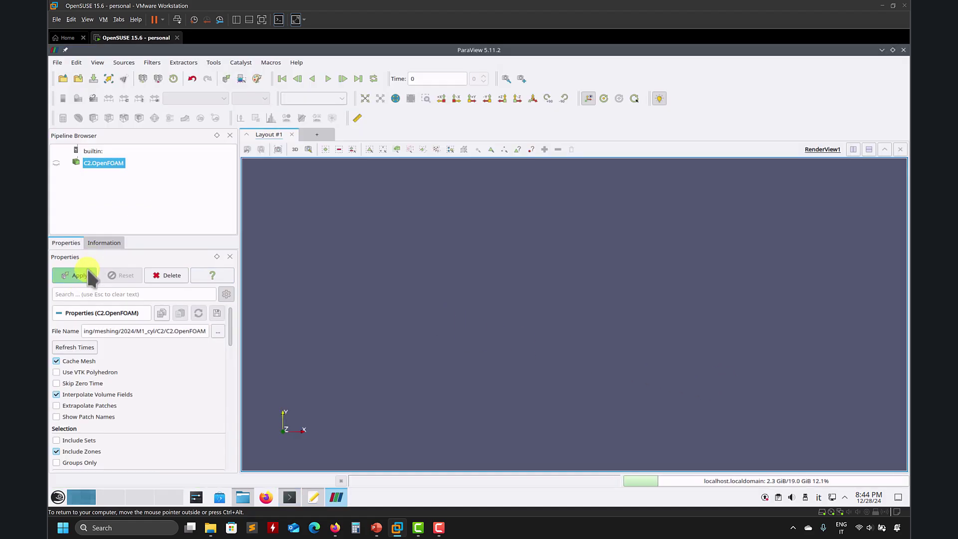
# - Apply and view the extruded C2 mesh as Surface With Edges, checking the hole wall, then close ParaView
pyautogui.click(92, 278)
pyautogui.click(329, 98)
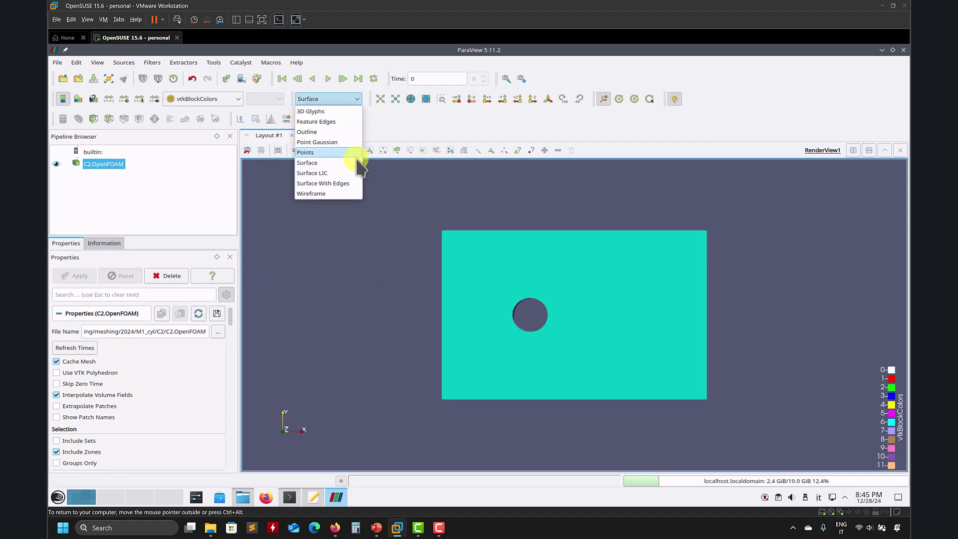
pyautogui.click(351, 183)
pyautogui.scroll(3, 491, 289)
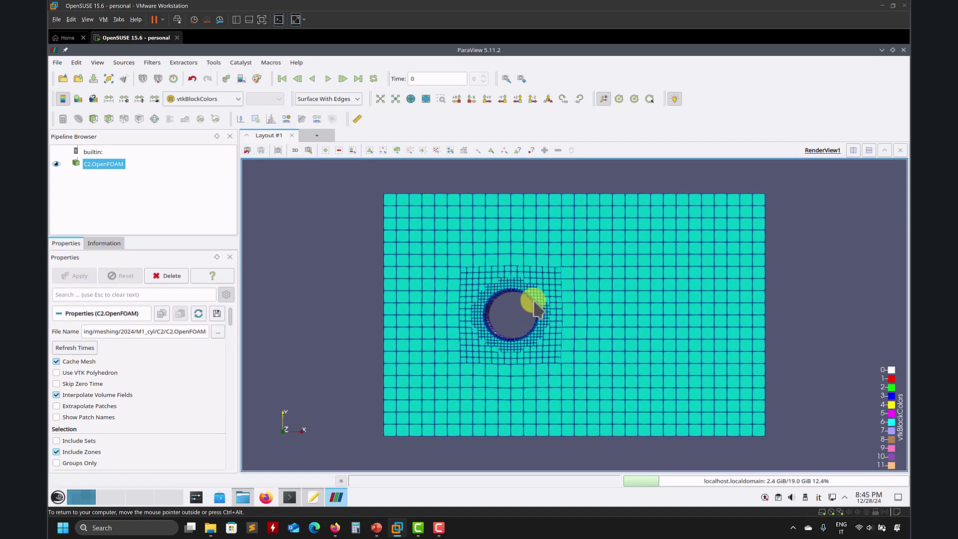
pyautogui.moveTo(535, 306); pyautogui.dragTo(509, 293)
pyautogui.click(903, 50)
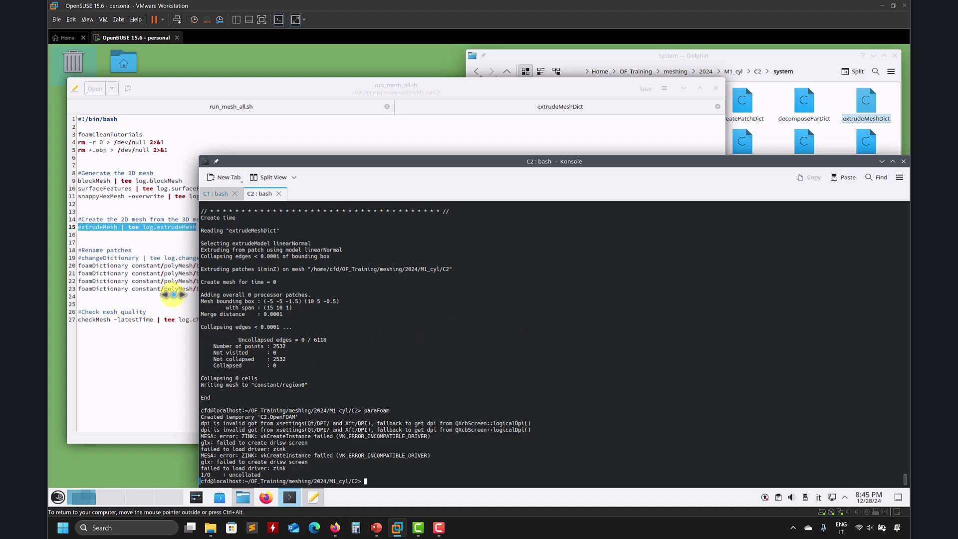
# - Arrange Kate and Dolphin side by side with Dolphin at the C2 case folder
pyautogui.click(152, 290)
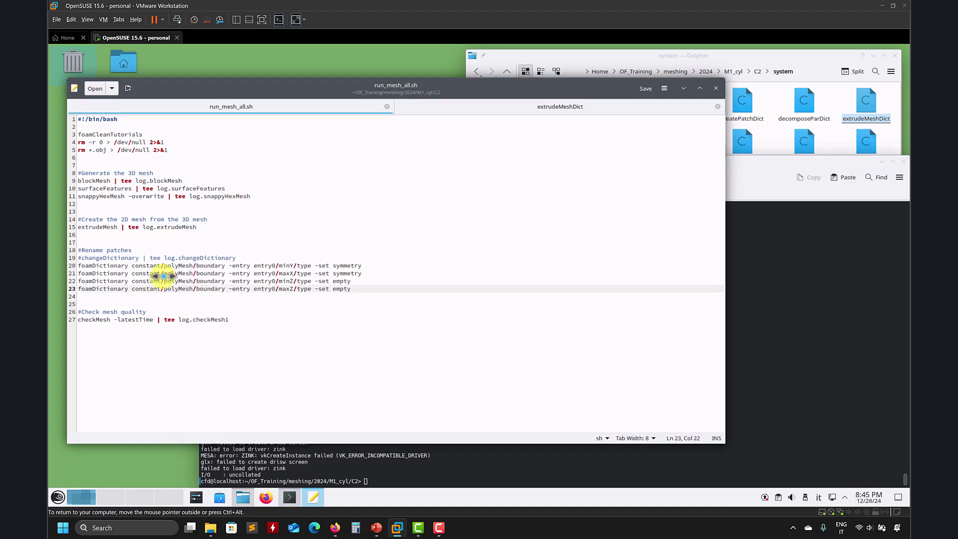
pyautogui.moveTo(568, 94); pyautogui.dragTo(558, 109)
pyautogui.click(733, 55)
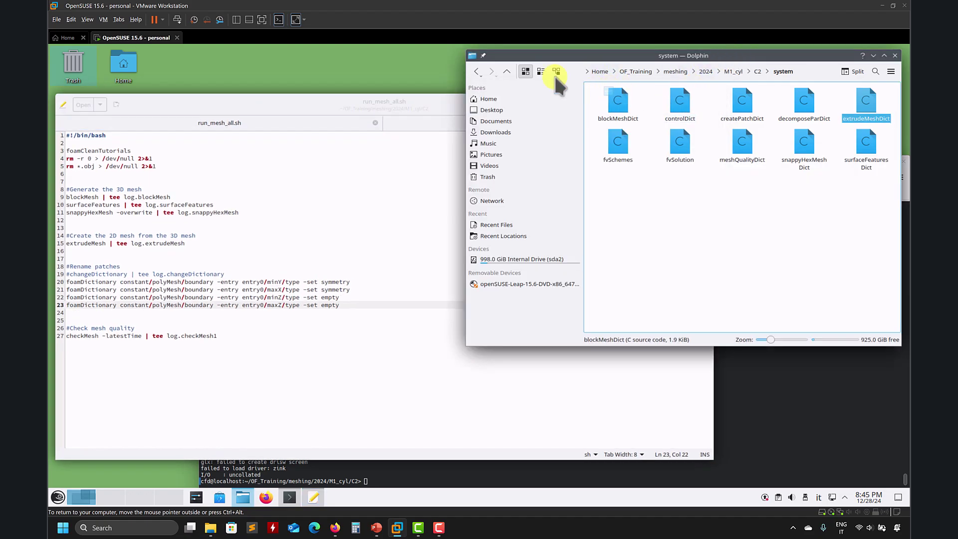
pyautogui.click(507, 72)
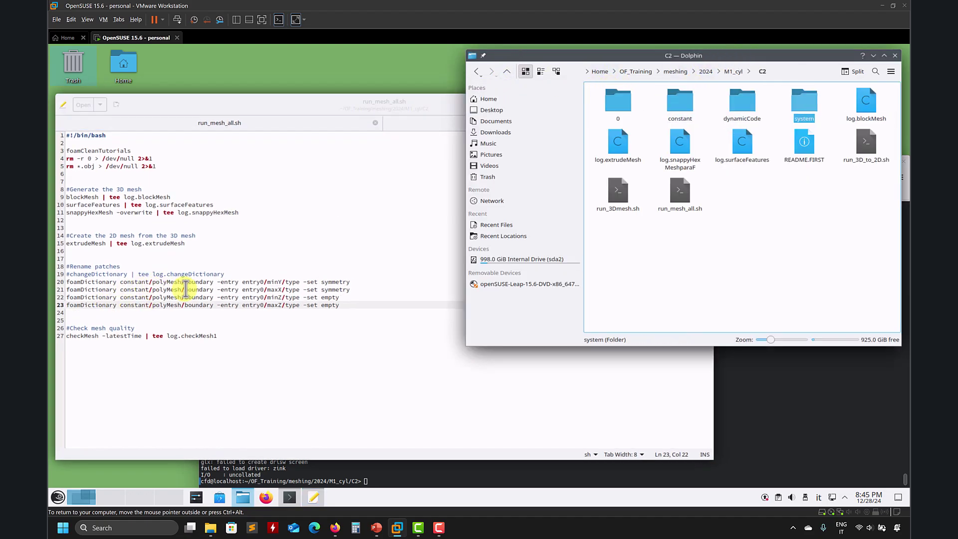
pyautogui.click(355, 305)
pyautogui.click(819, 250)
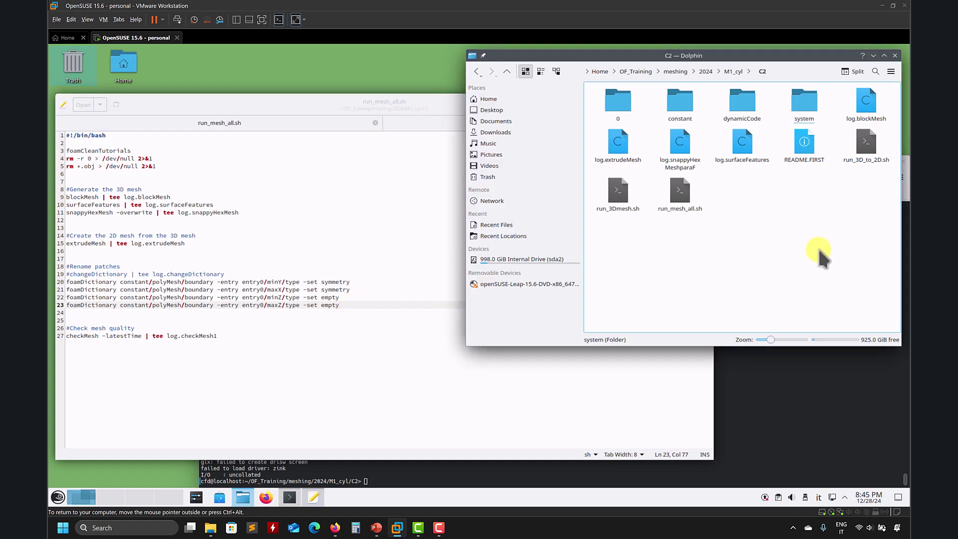
# - Open constant/polyMesh/boundary in Kate and confirm minY is still of type patch
pyautogui.doubleClick(679, 102)
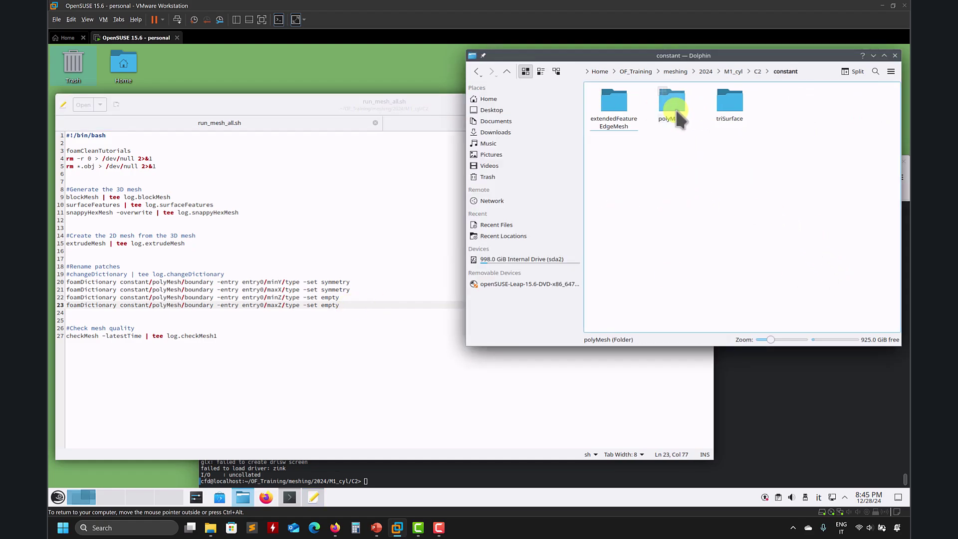
pyautogui.doubleClick(676, 106)
pyautogui.moveTo(678, 102); pyautogui.dragTo(382, 253)
pyautogui.scroll(-5, 159, 352)
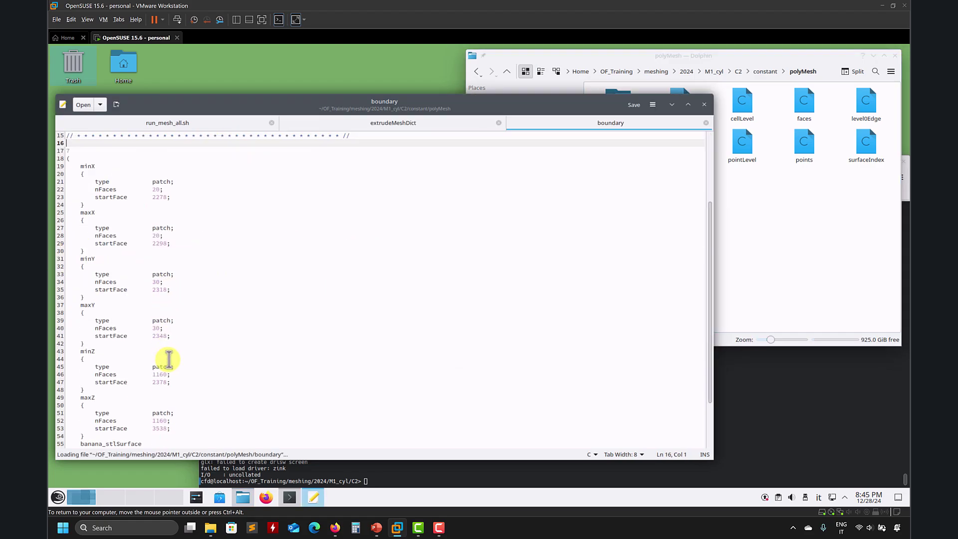
pyautogui.scroll(-3, 169, 362)
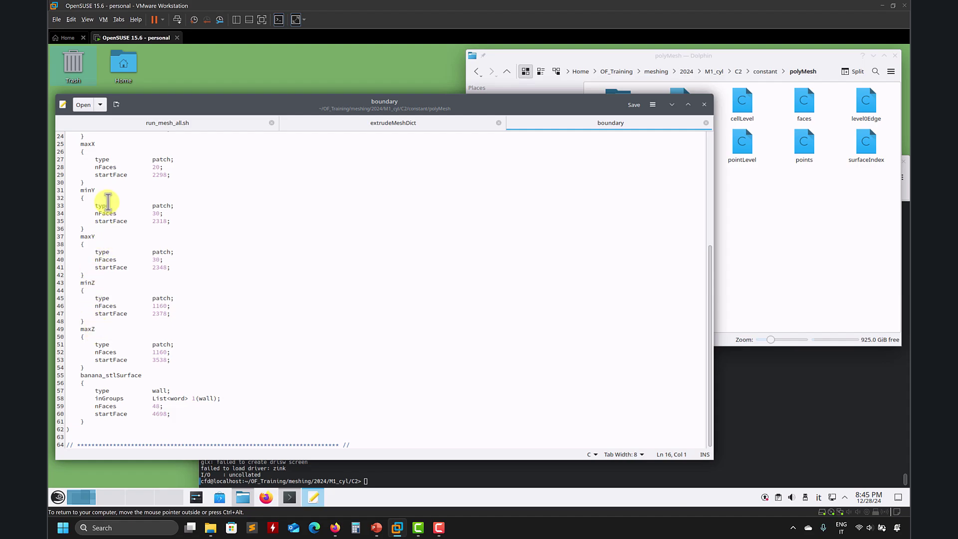
pyautogui.moveTo(183, 205); pyautogui.dragTo(160, 205)
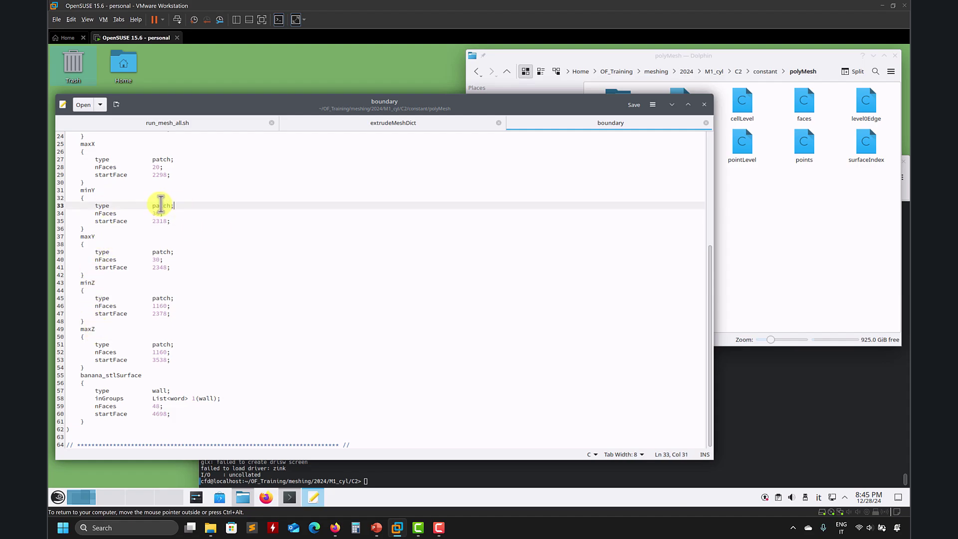
pyautogui.click(225, 125)
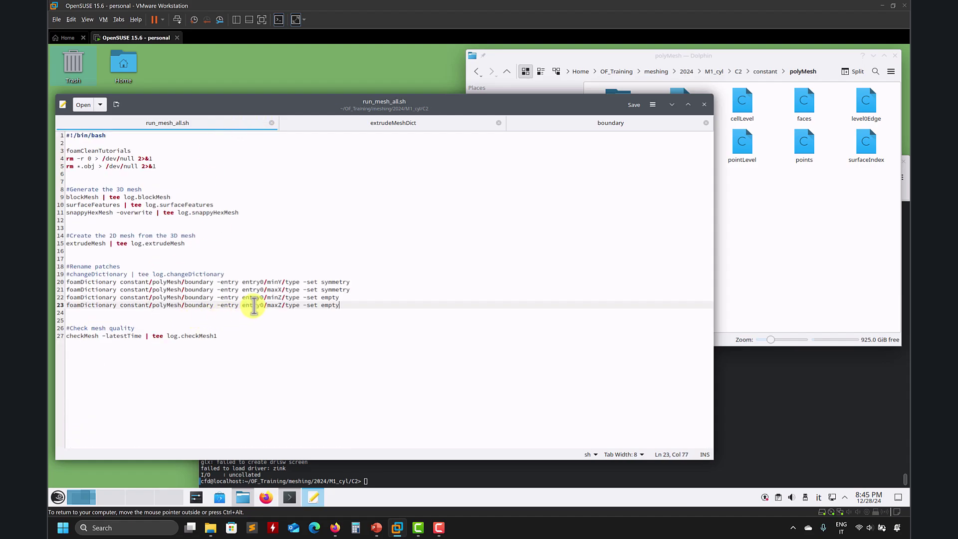
# - Copy script lines 20–23, undoing a stray keystroke, and paste them into Konsole to run
pyautogui.moveTo(347, 307); pyautogui.dragTo(53, 288)
pyautogui.press('super+c')
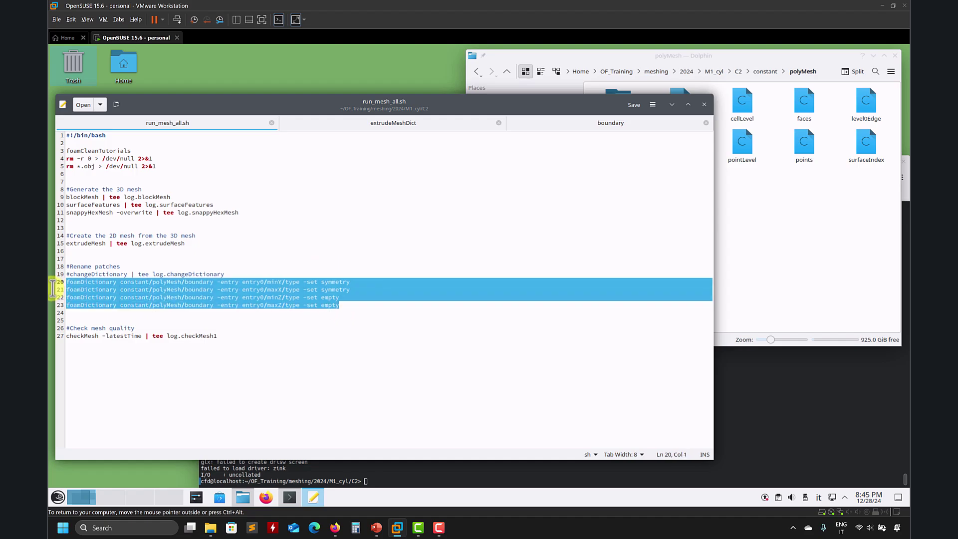
pyautogui.write('c')
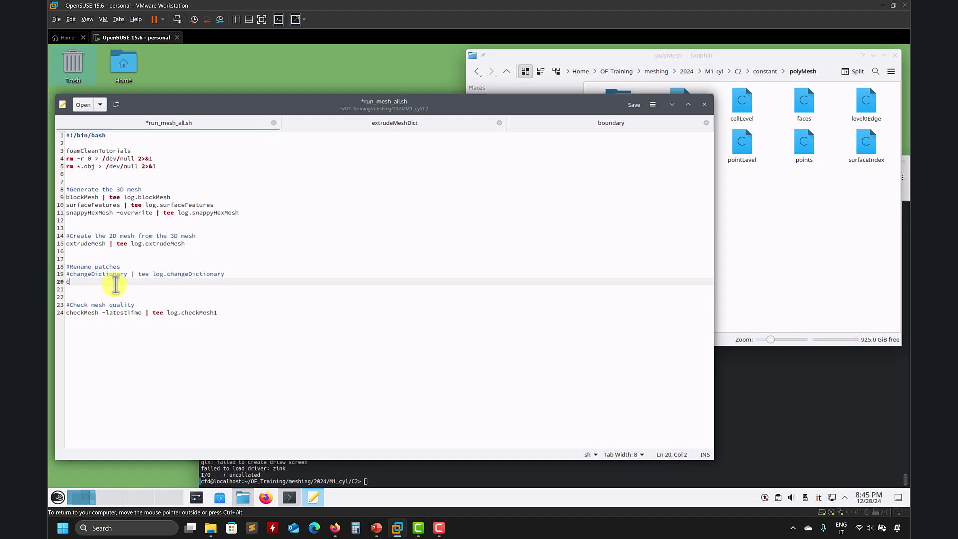
pyautogui.hotkey('ctrl', 'z')
pyautogui.click(765, 400)
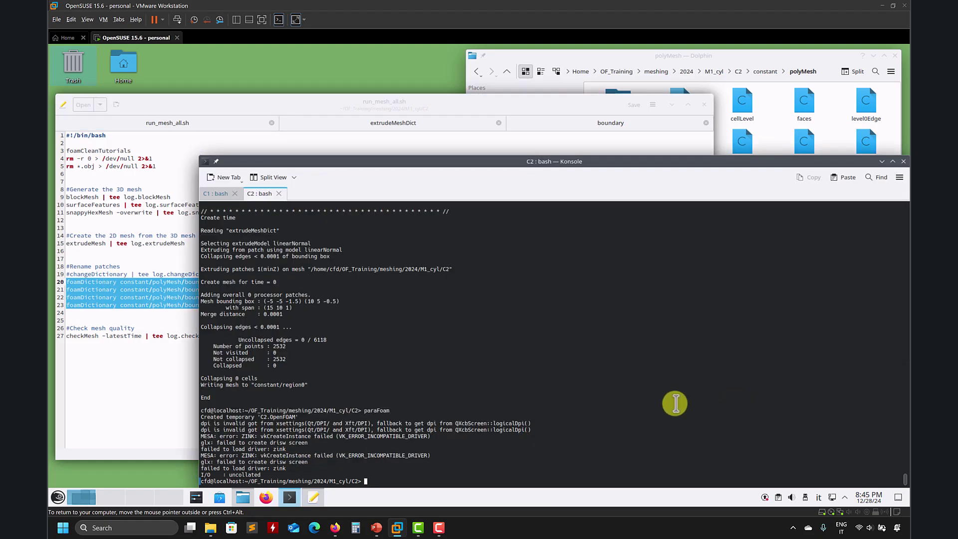
pyautogui.rightClick(588, 403)
pyautogui.click(641, 260)
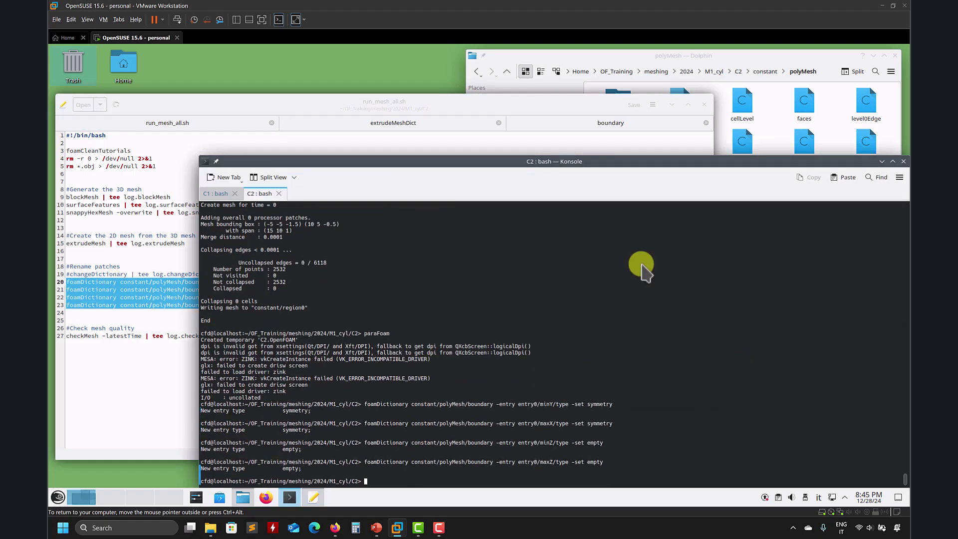
# - Reload boundary, verify maxX and minY are symmetry and minZ and maxZ are empty, then close it
pyautogui.click(604, 124)
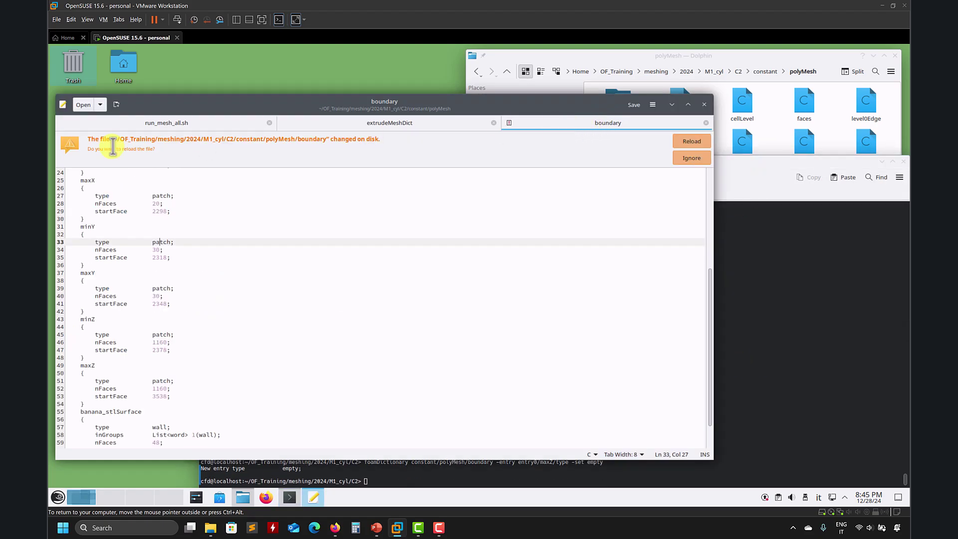
pyautogui.click(689, 140)
pyautogui.scroll(-3, 190, 389)
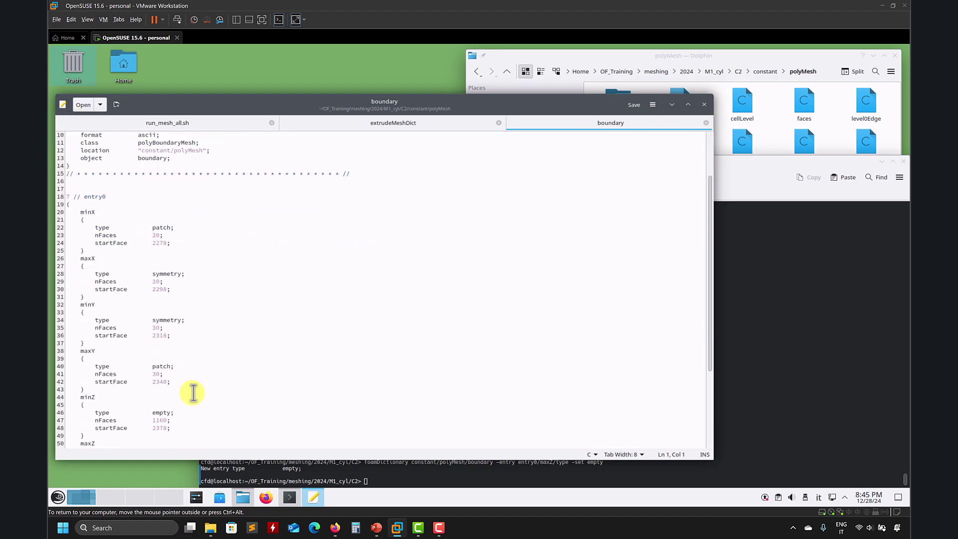
pyautogui.scroll(-3, 193, 399)
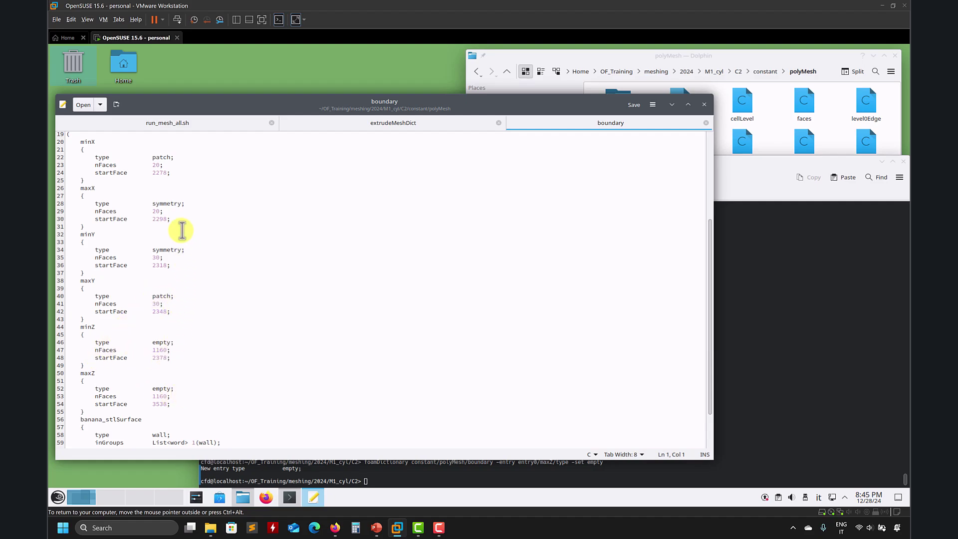
pyautogui.scroll(6, 224, 269)
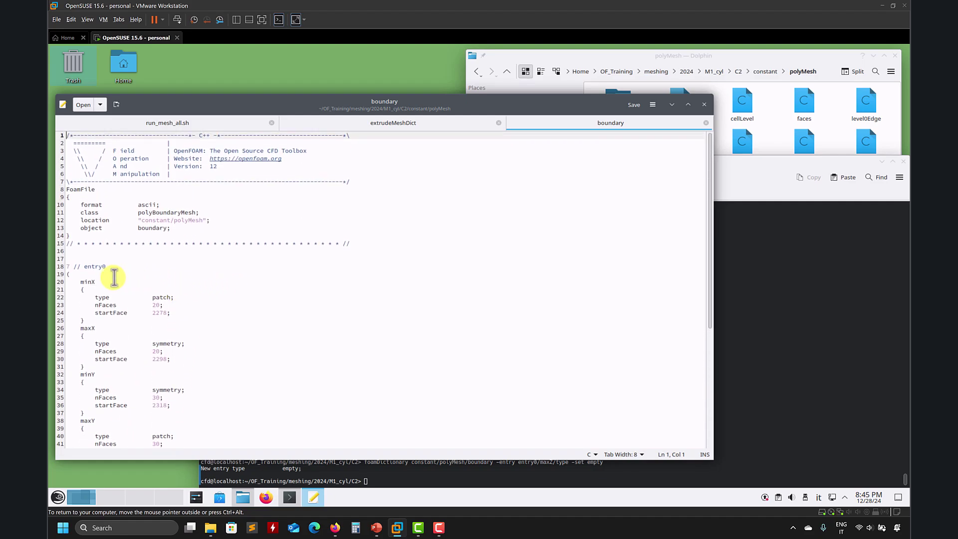
pyautogui.scroll(-2, 167, 290)
pyautogui.scroll(-2, 183, 309)
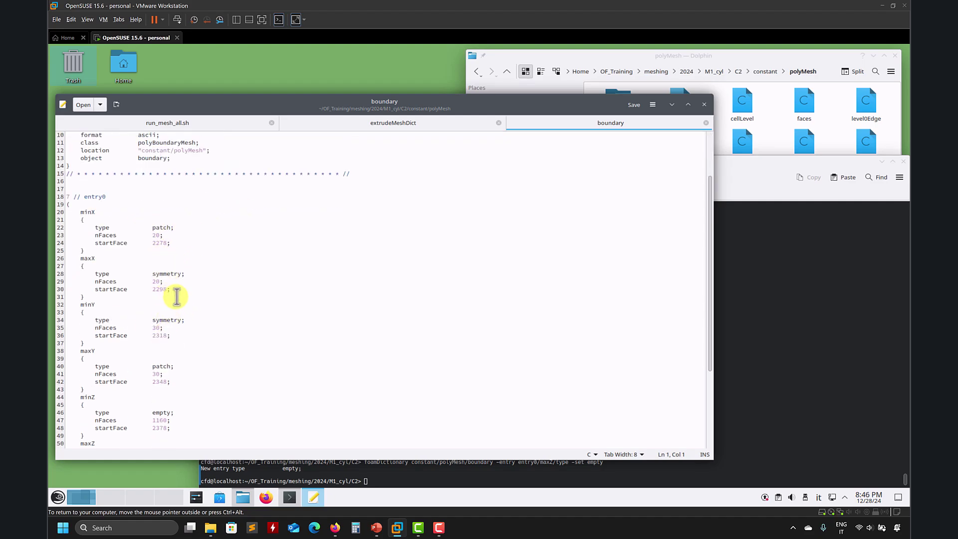
pyautogui.scroll(-5, 197, 346)
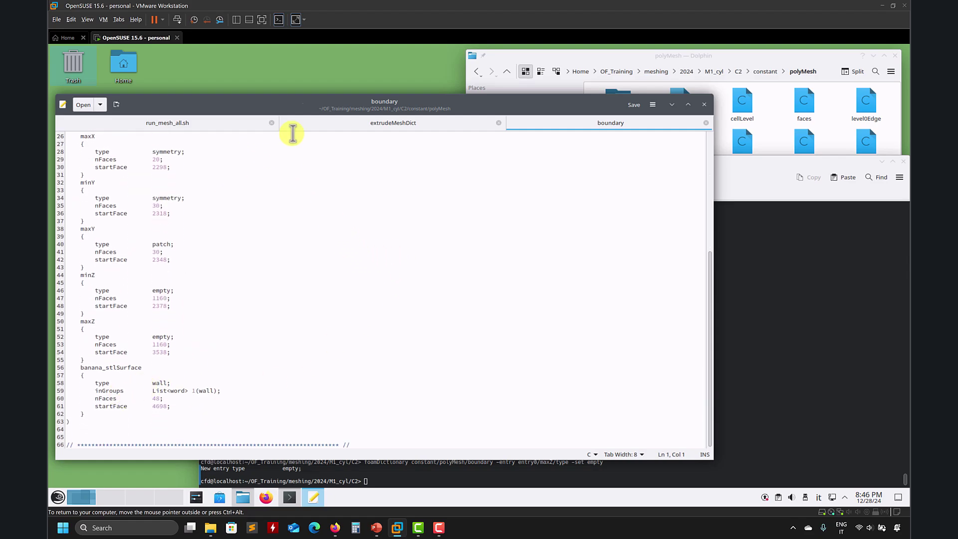
pyautogui.click(701, 122)
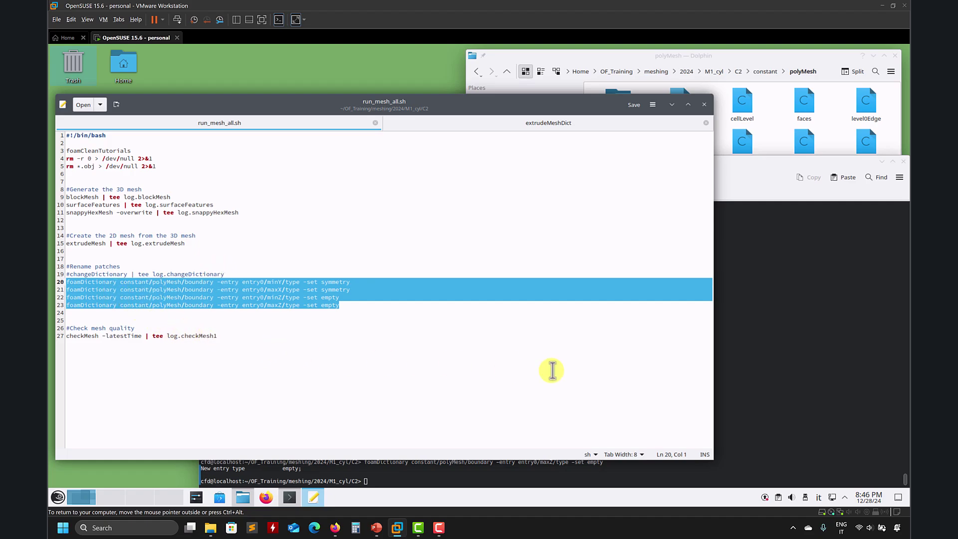
# - Run sh run_mesh_all.sh in Konsole and scroll the checkMesh output to confirm Mesh OK
pyautogui.click(733, 360)
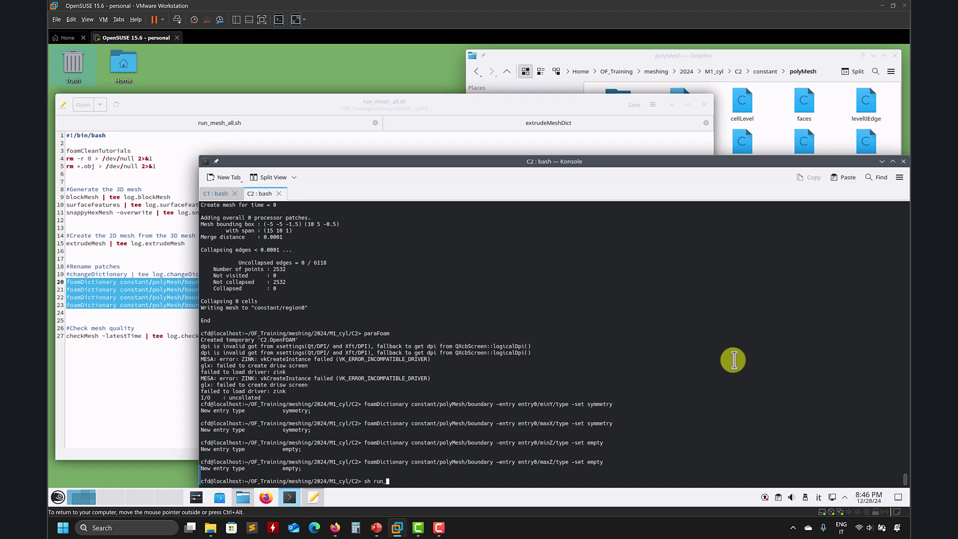
pyautogui.press('Return')
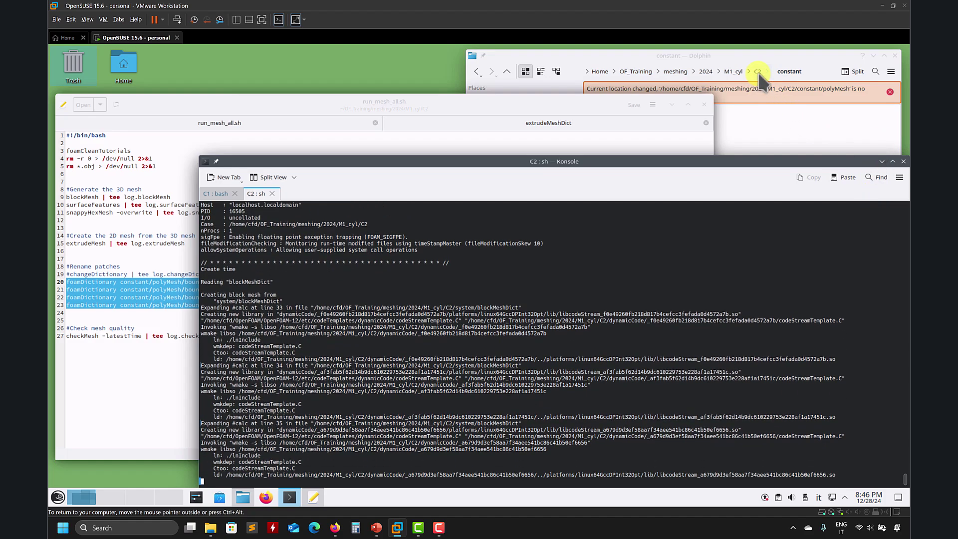
pyautogui.click(757, 71)
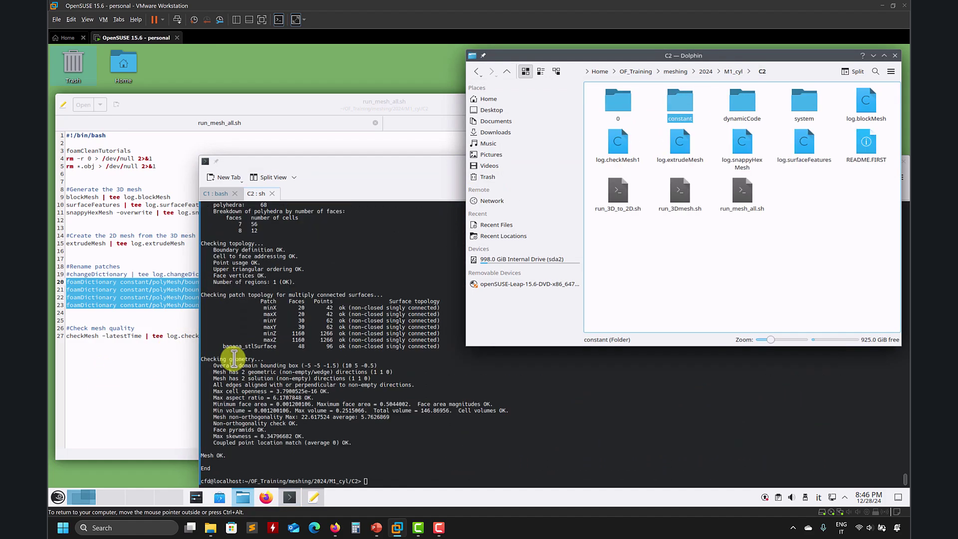
pyautogui.click(234, 359)
pyautogui.scroll(5, 268, 354)
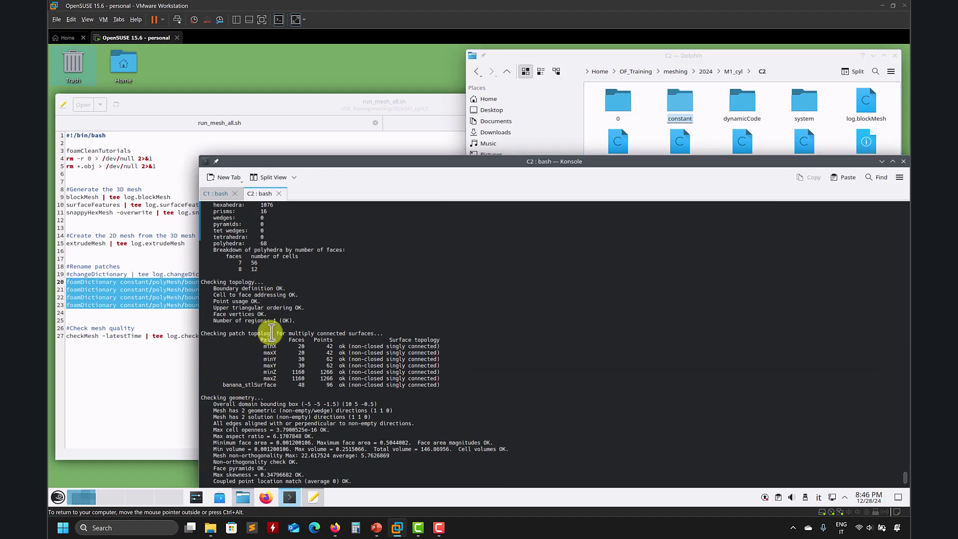
pyautogui.scroll(-5, 274, 386)
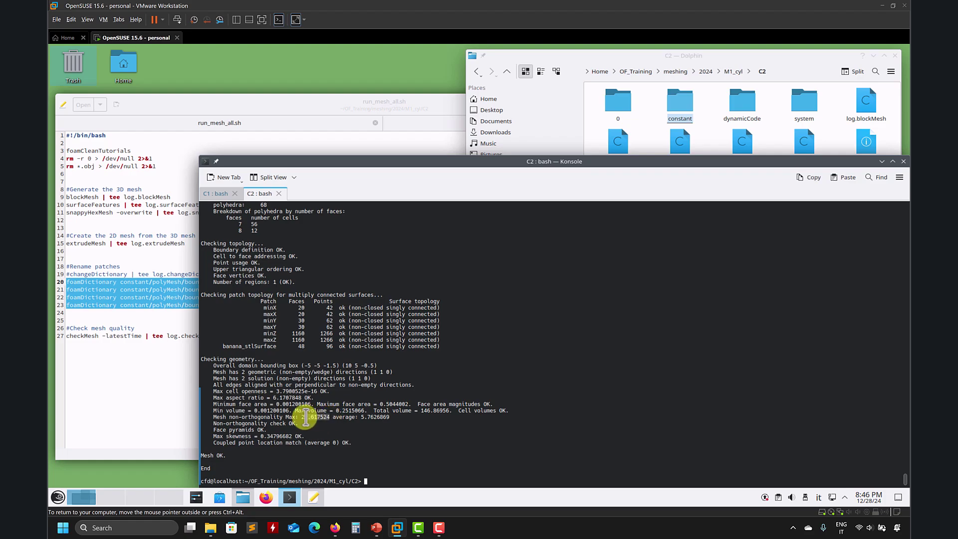
pyautogui.click(104, 320)
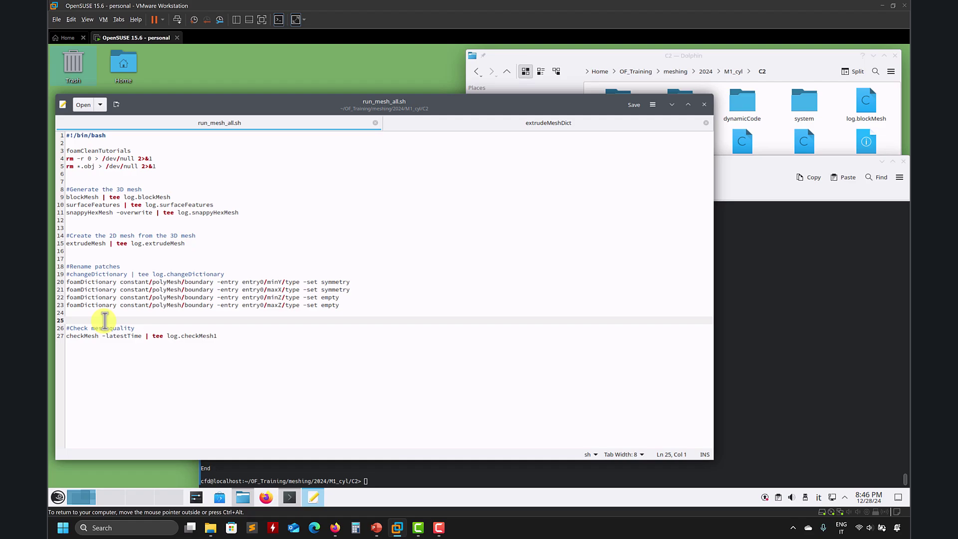
# - Open controlDict and snappyHexMeshDict from C2's system folder in Kate, scroll through them, then close Kate
pyautogui.click(818, 55)
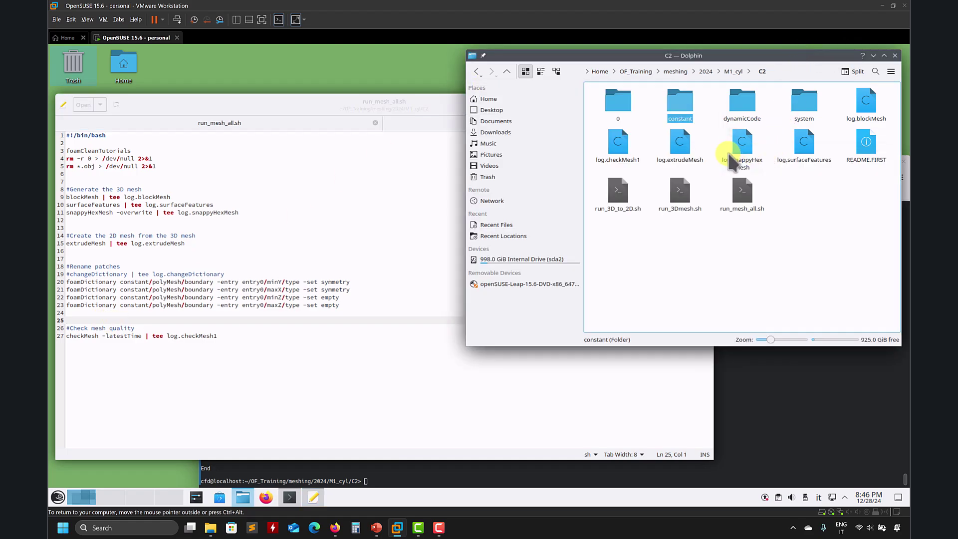
pyautogui.doubleClick(801, 105)
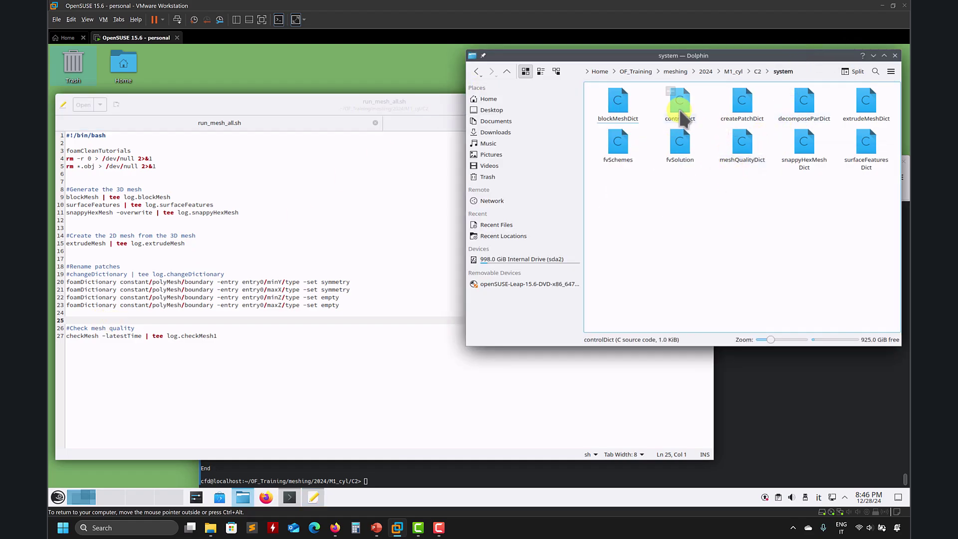
pyautogui.moveTo(684, 117); pyautogui.dragTo(279, 272)
pyautogui.moveTo(798, 145); pyautogui.dragTo(462, 261)
pyautogui.scroll(-20, 310, 255)
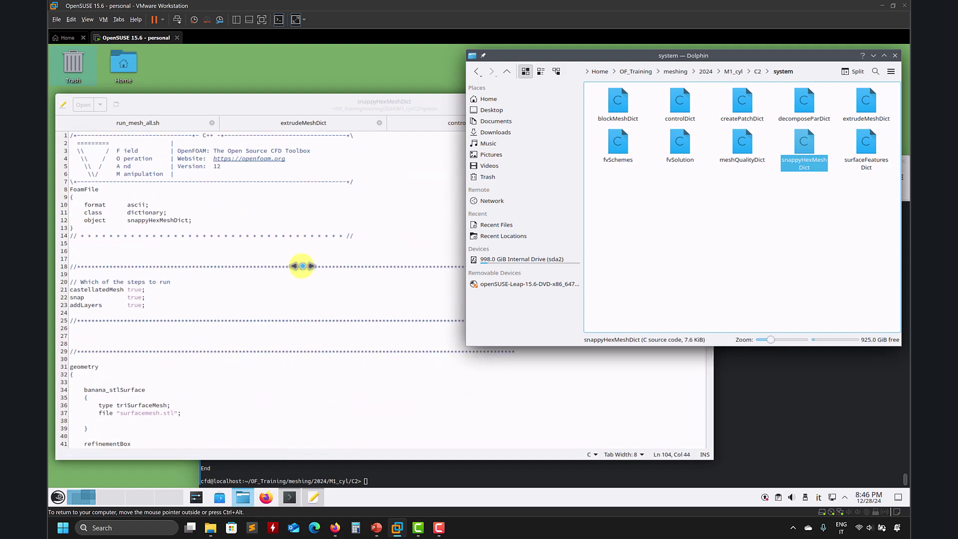
pyautogui.scroll(-11, 301, 266)
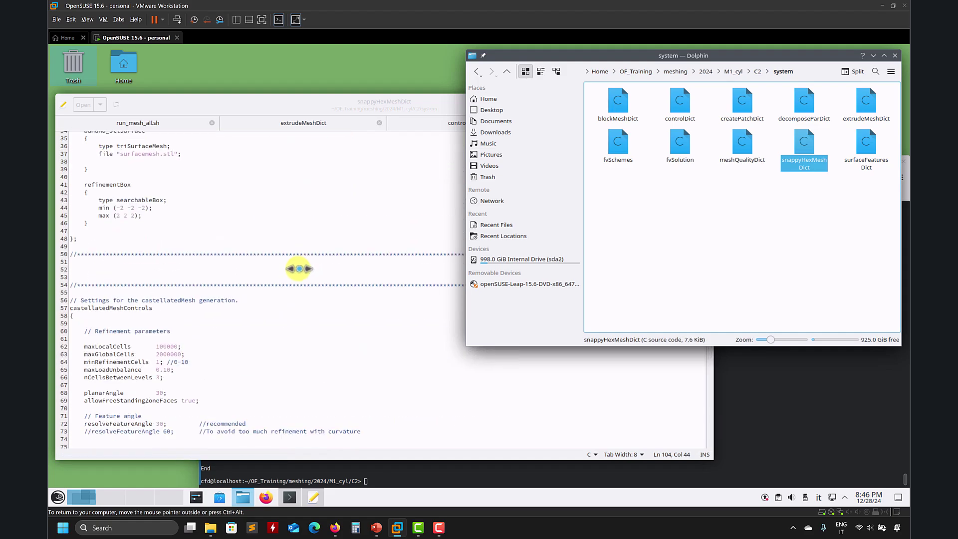
pyautogui.click(301, 266)
pyautogui.click(705, 104)
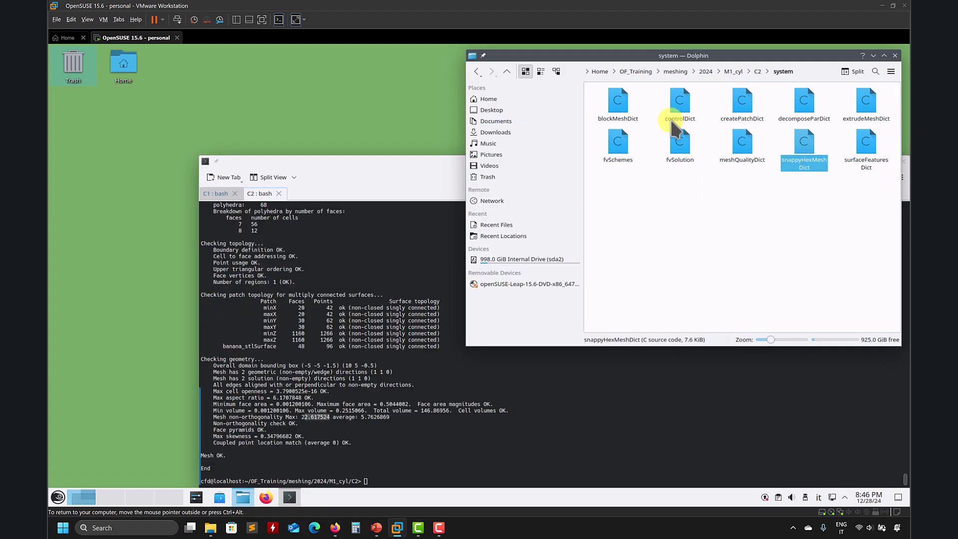